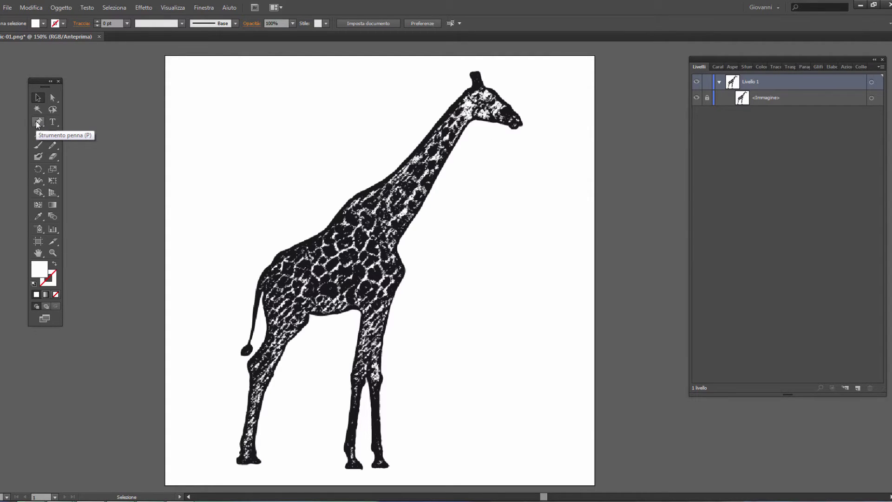
- With the Pen tool, trace from the hind hoof up the hind leg and along the belly
left_click(37, 123)
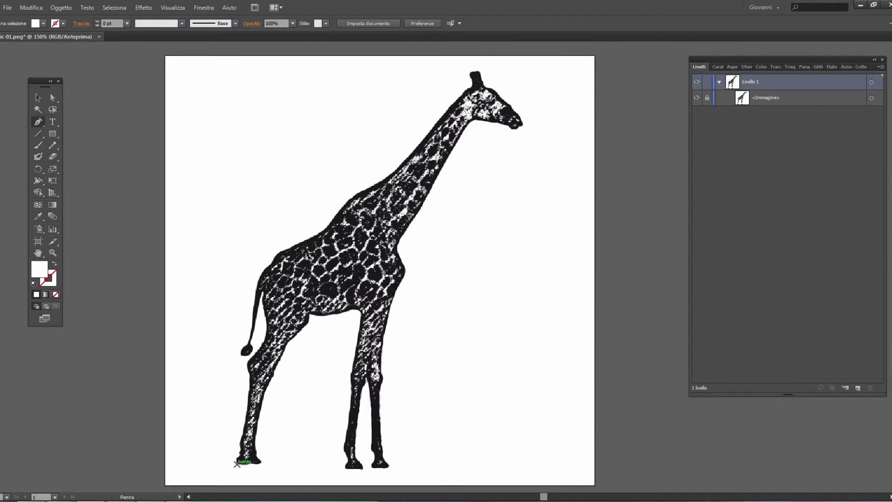
mouse_move(237, 464)
left_mouse_down()
mouse_move(259, 462)
mouse_move(254, 444)
left_mouse_up()
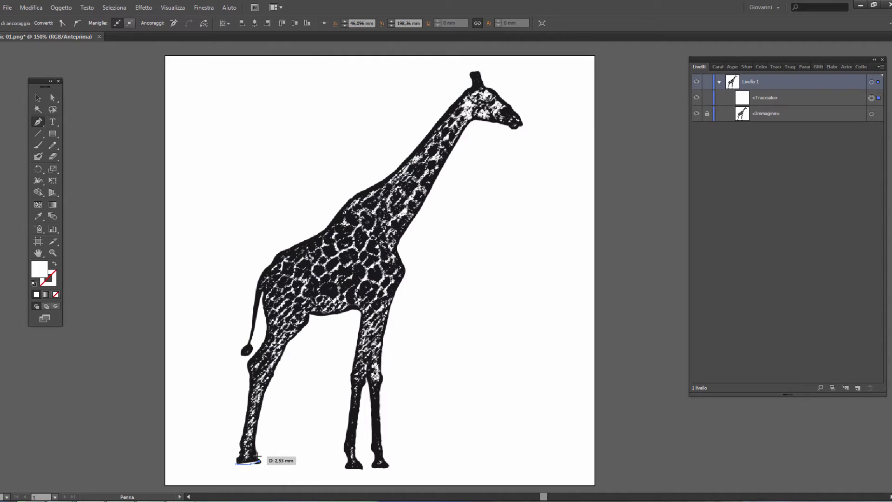
left_click(256, 434)
left_click_drag(262, 403, 288, 343)
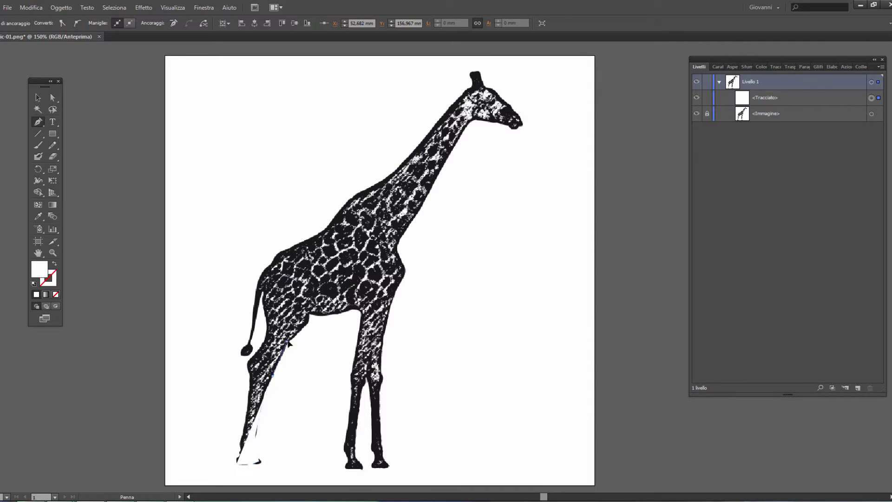
left_click(308, 318)
left_click(323, 315)
left_click_drag(328, 316, 360, 317)
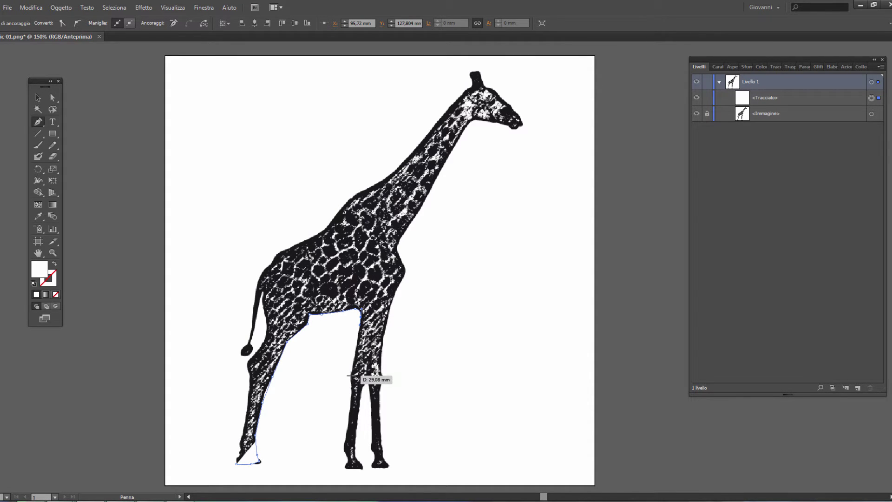
- Continue the path down and around both front legs and feet, up toward the chest
mouse_move(351, 376)
left_mouse_down()
mouse_move(344, 449)
mouse_move(355, 471)
mouse_move(363, 465)
mouse_move(353, 447)
mouse_move(370, 389)
mouse_move(372, 405)
left_mouse_up()
left_click(366, 380)
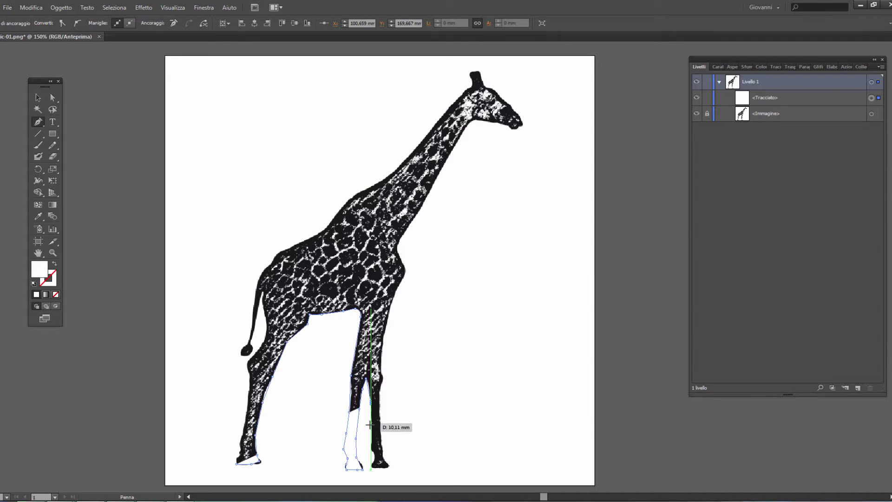
left_click_drag(372, 407, 371, 465)
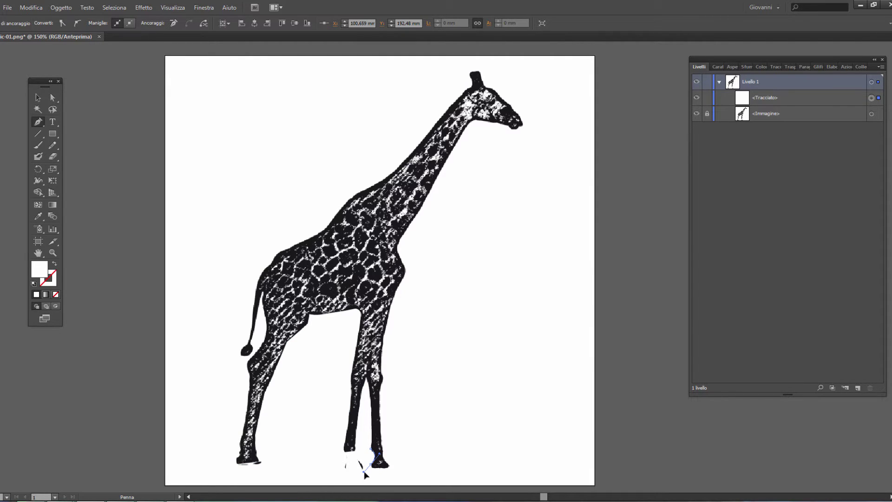
left_click_drag(374, 466, 385, 467)
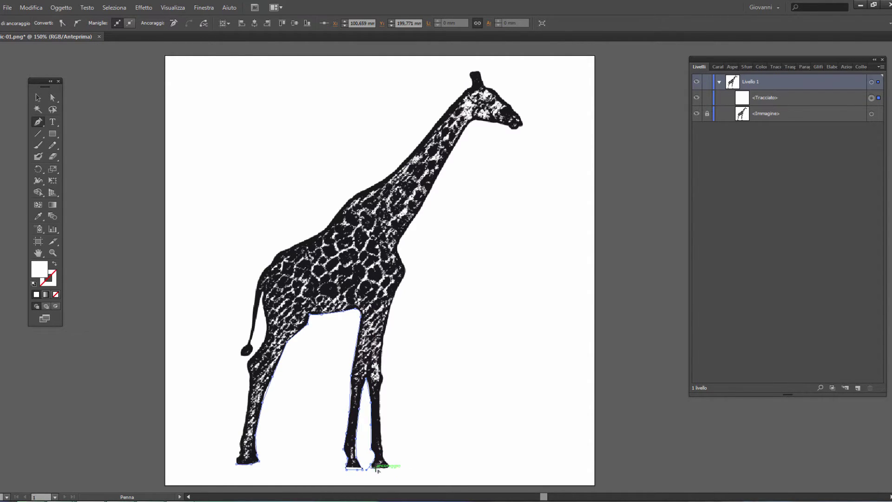
mouse_move(388, 465)
left_mouse_down()
mouse_move(378, 393)
mouse_move(393, 331)
left_mouse_up()
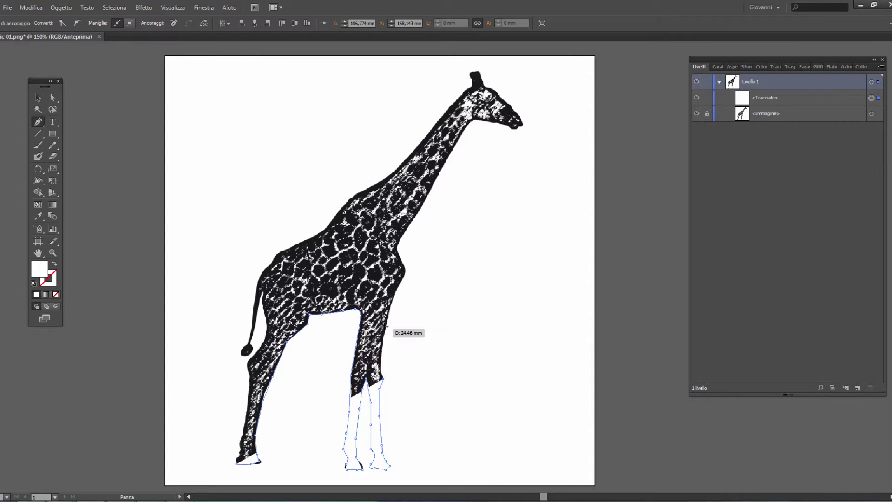
mouse_move(392, 271)
left_mouse_down()
mouse_move(407, 280)
mouse_move(403, 262)
left_mouse_up()
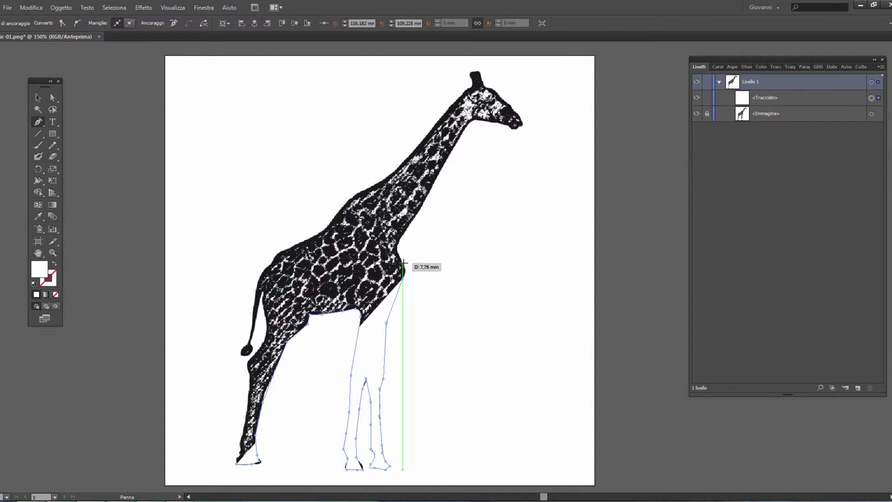
- Extend the pen path with curved anchors from the chest up the front of the neck to the jaw
scroll(402, 263, "up", 1)
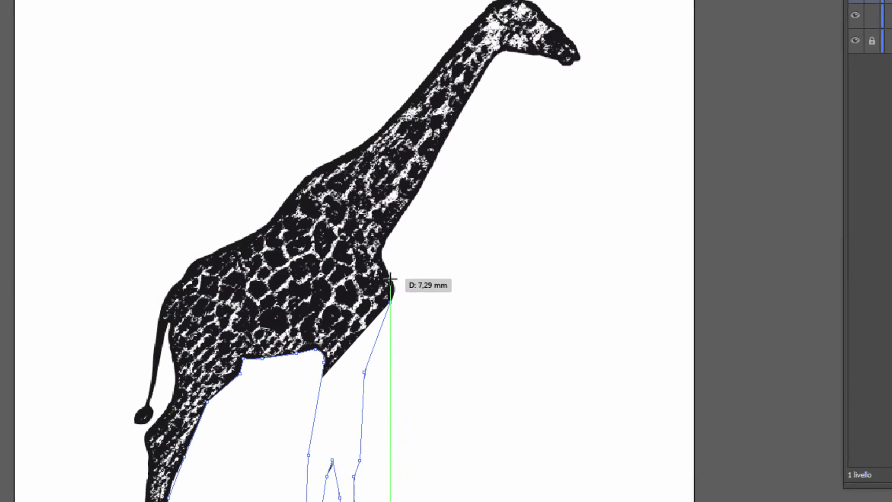
scroll(402, 263, "up", 1)
mouse_move(378, 293)
left_mouse_down()
mouse_move(365, 275)
mouse_move(362, 283)
left_mouse_up()
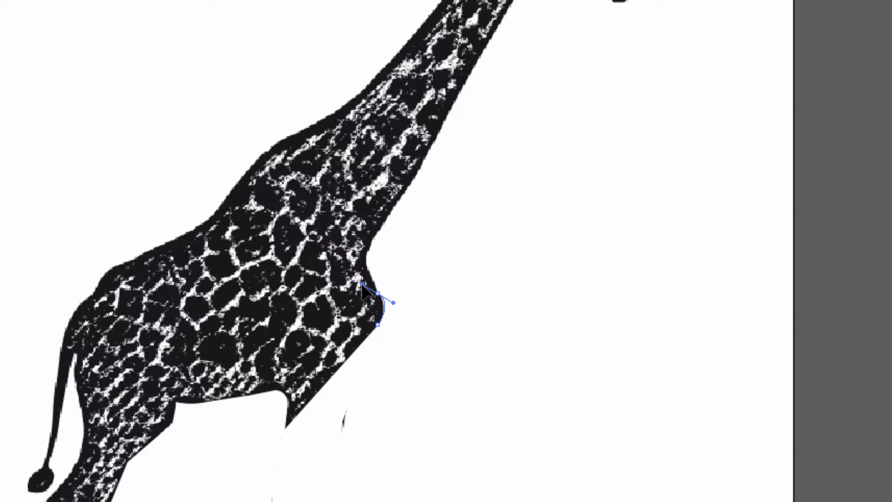
left_click_drag(364, 254, 443, 120)
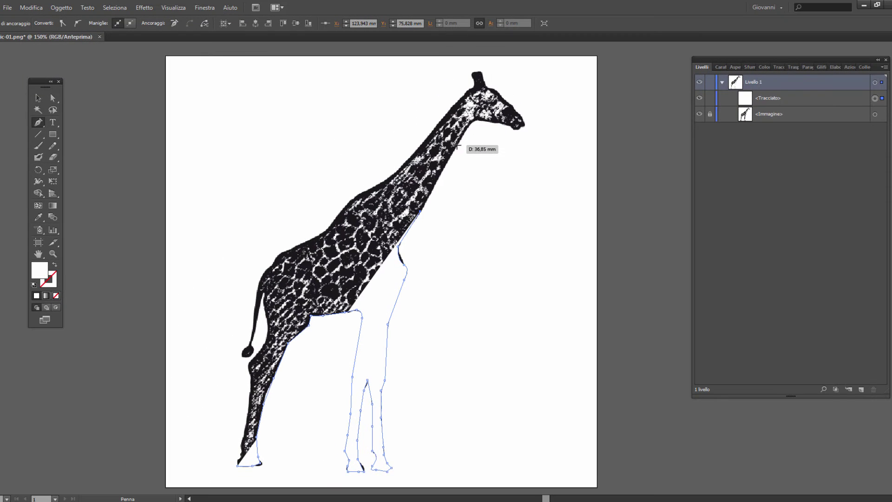
left_click_drag(444, 120, 457, 145)
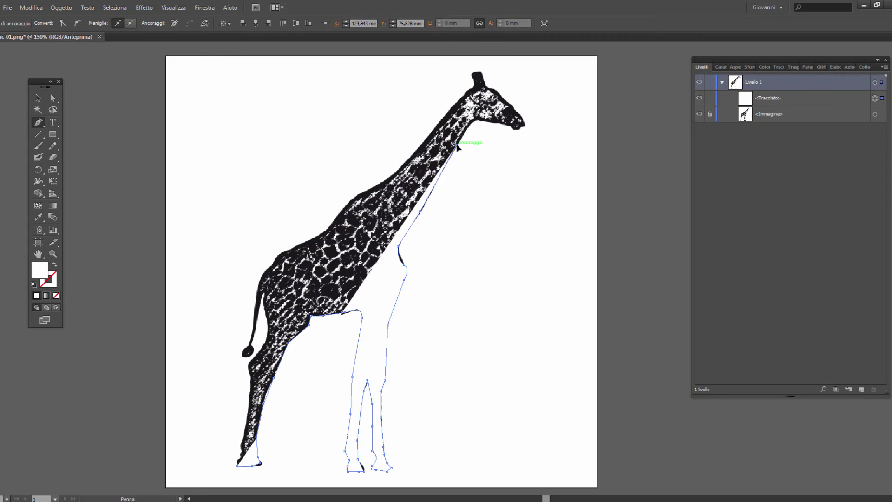
left_click(456, 145)
left_click(473, 120)
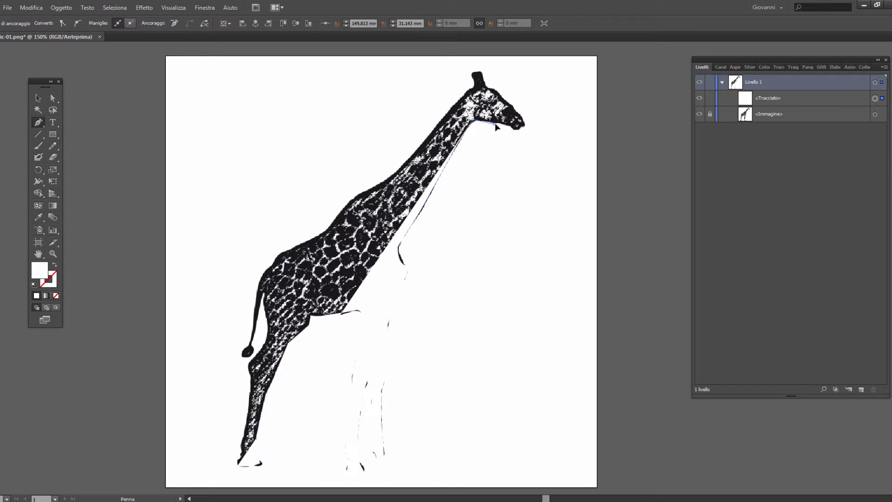
left_click_drag(514, 130, 515, 132)
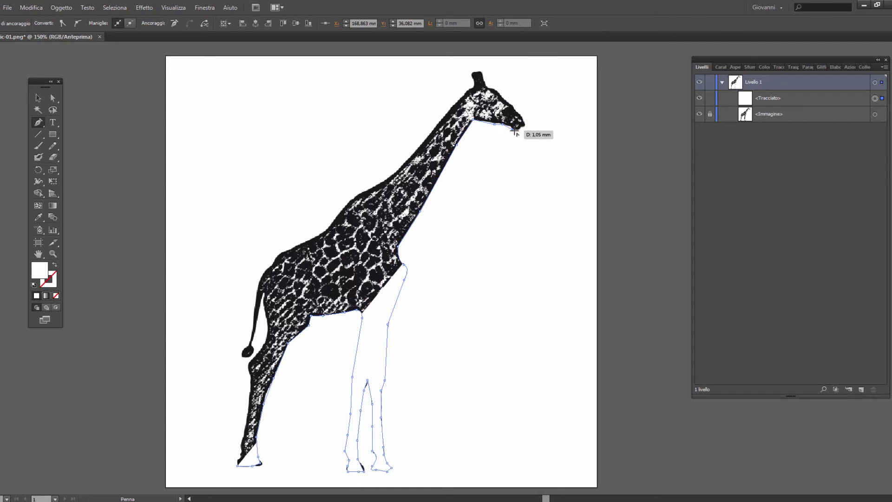
mouse_move(515, 132)
left_mouse_down()
mouse_move(511, 101)
mouse_move(502, 101)
left_mouse_up()
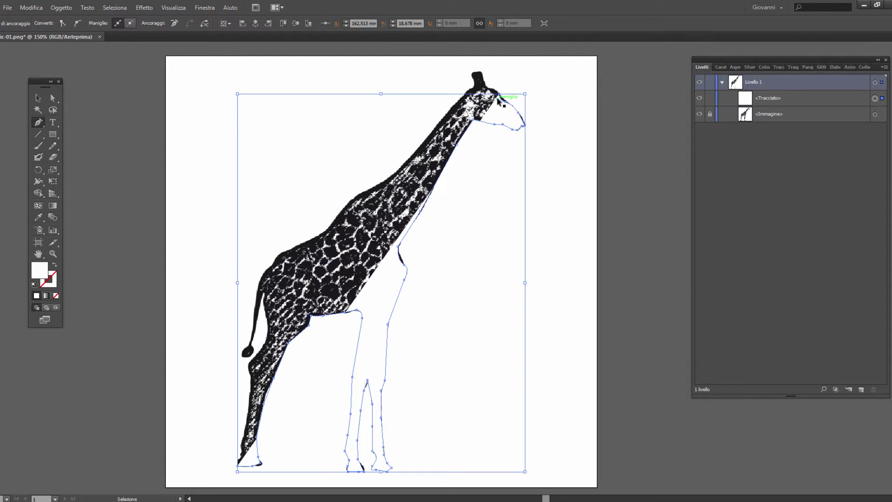
- Make the jaw point a sharp corner and add anchors around the muzzle and head to the horn tip
key("alt")
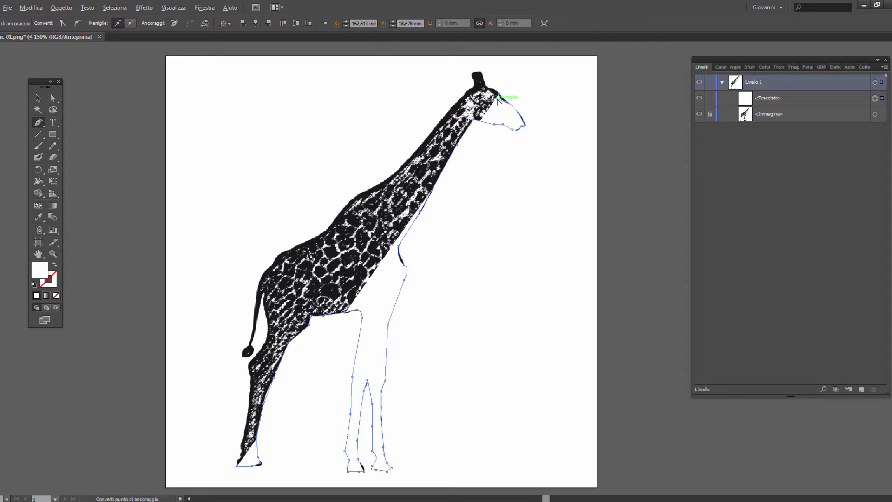
left_click(499, 99, "alt")
left_click(501, 97)
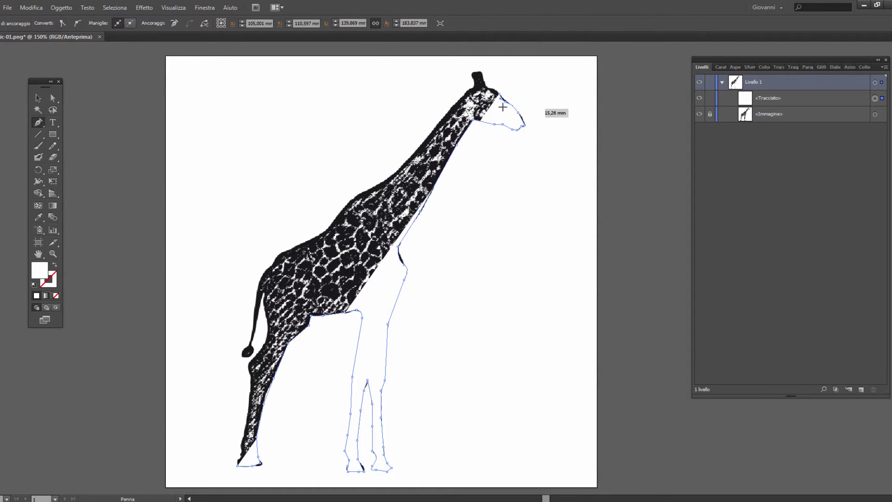
left_click(500, 97)
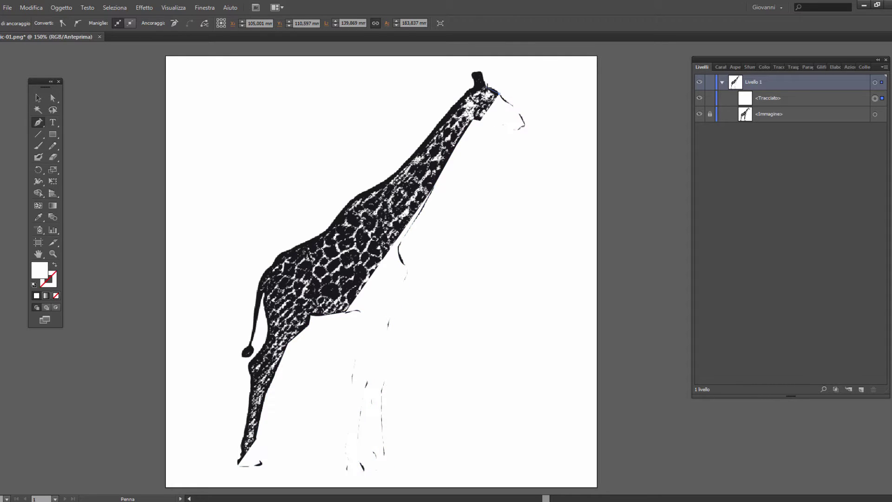
left_click(480, 88)
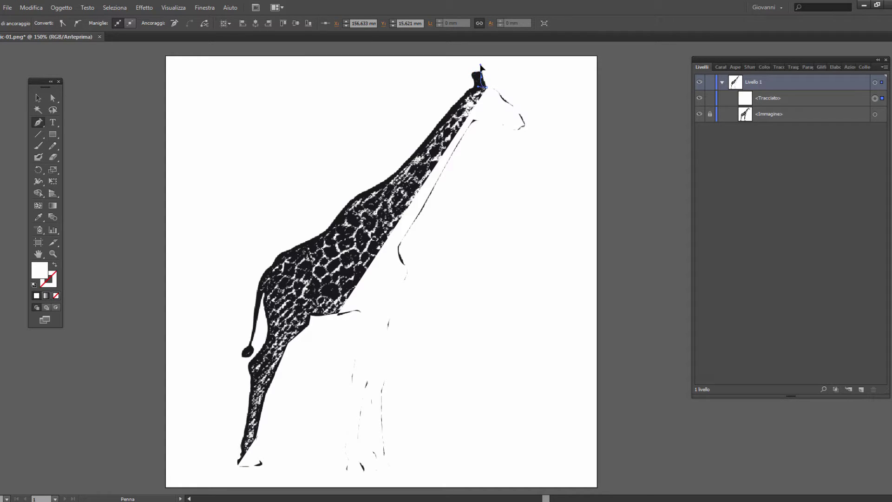
left_click(479, 68)
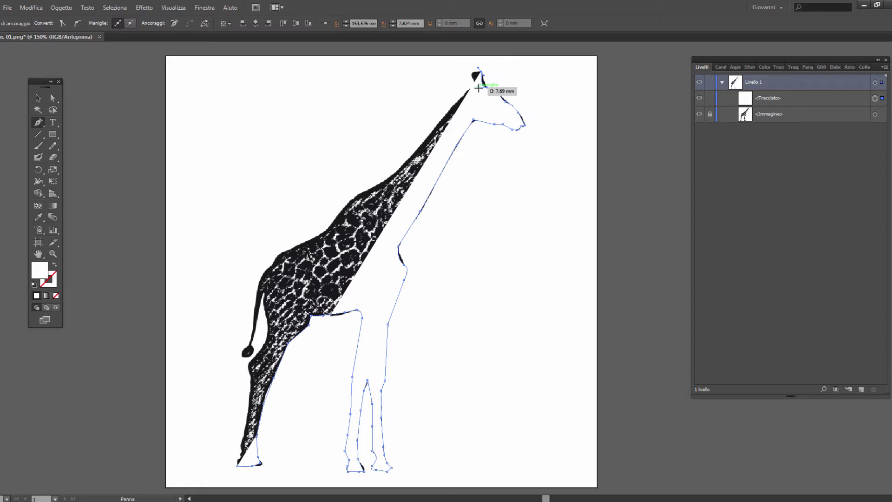
key("ctrl+shift+a")
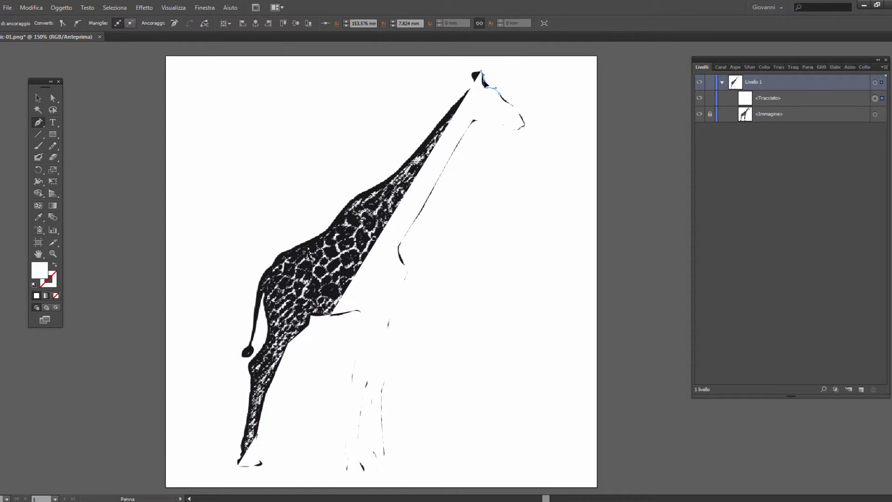
- Curve the path around the horns and ear and down the back of the neck
left_click_drag(479, 71, 471, 91)
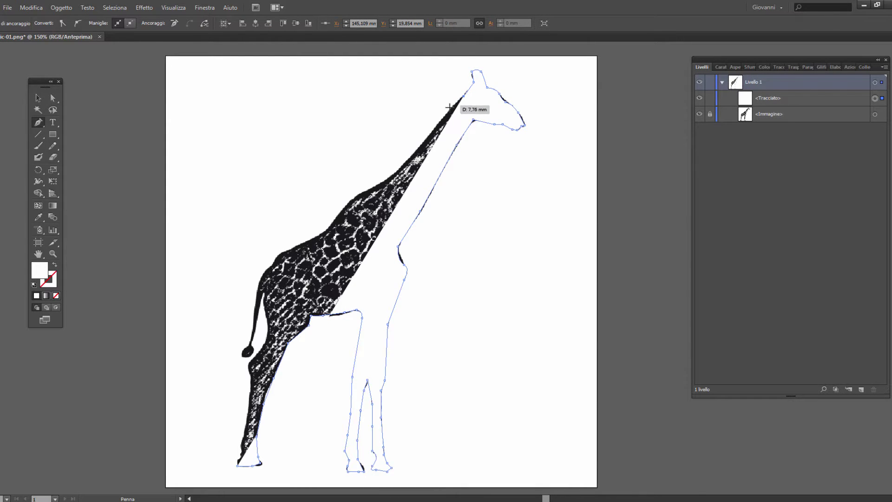
mouse_move(470, 91)
left_mouse_down()
mouse_move(371, 190)
mouse_move(329, 204)
mouse_move(341, 199)
left_mouse_up()
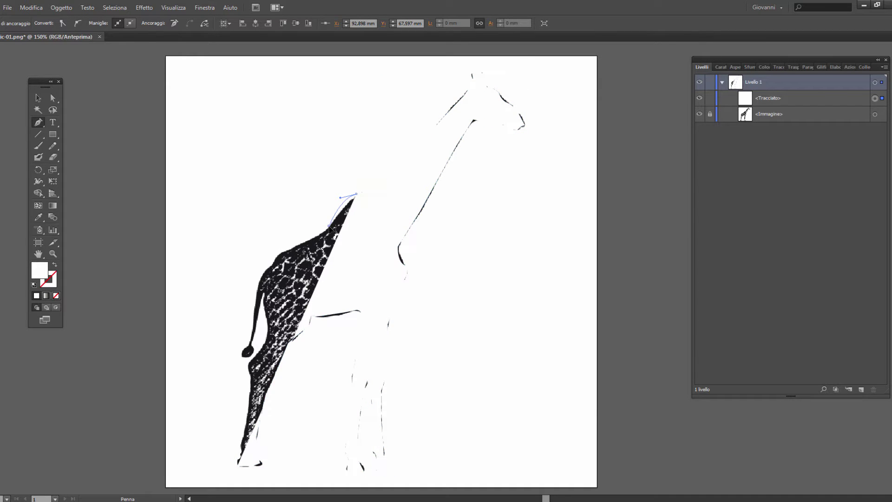
left_click(341, 208, "ctrl")
left_click_drag(341, 197, 342, 205)
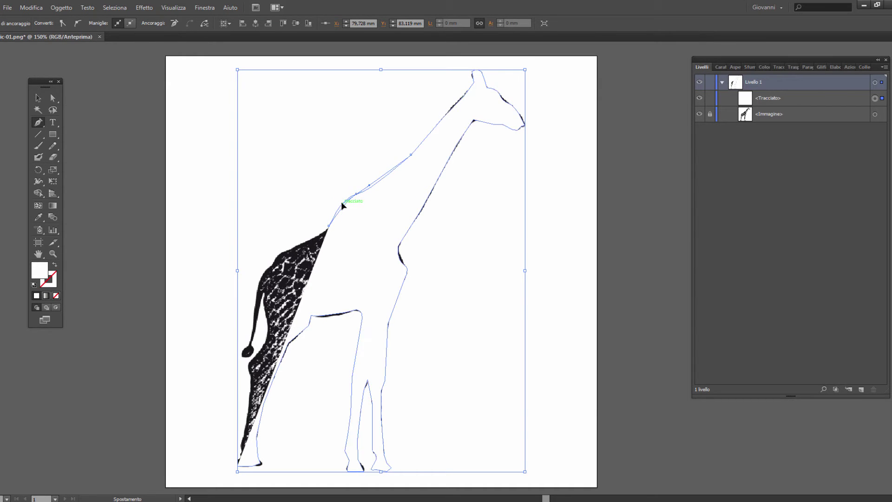
- Resume the open path and add anchors along the back, over the rump and past the tail
left_click(328, 226)
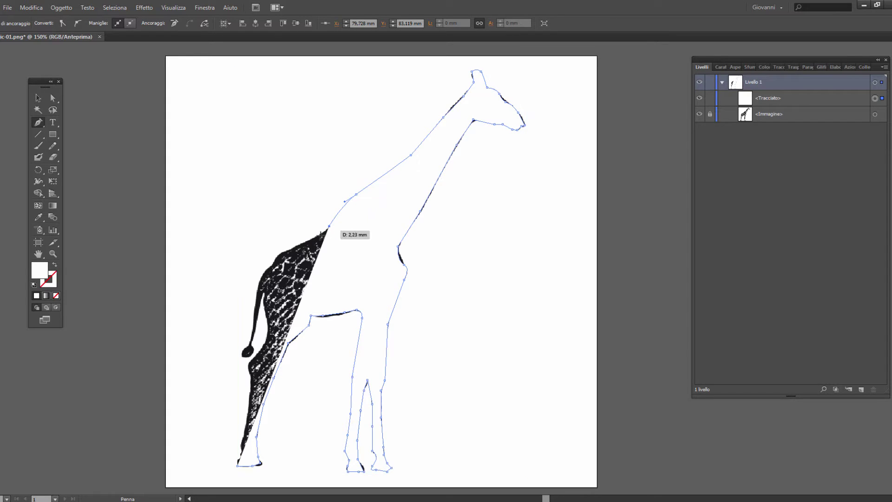
left_click(303, 243)
left_click(275, 255)
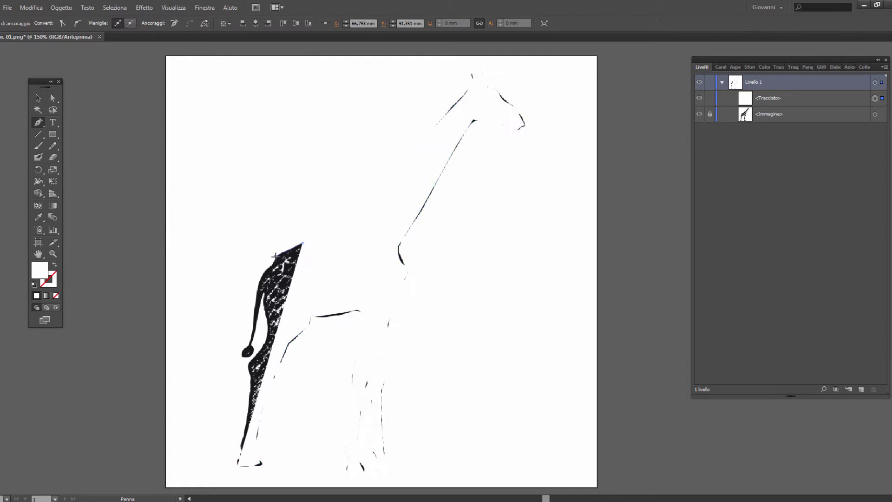
left_click(271, 267)
left_click(262, 276)
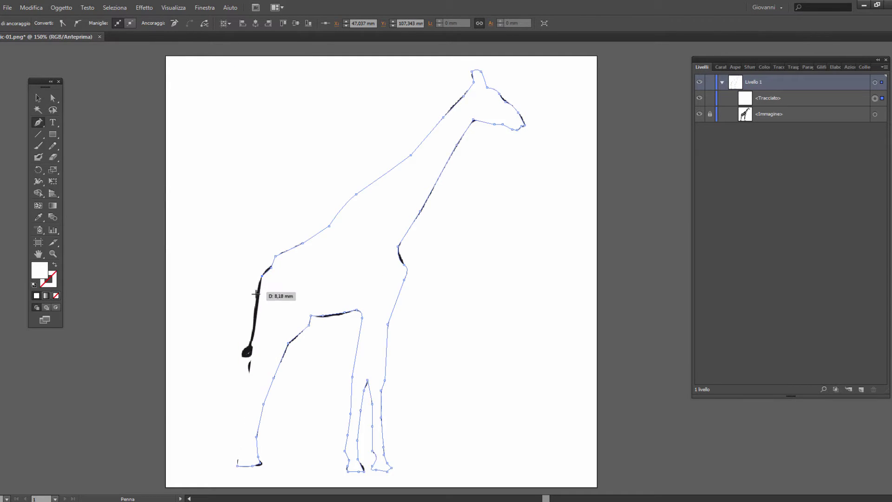
left_click(254, 306)
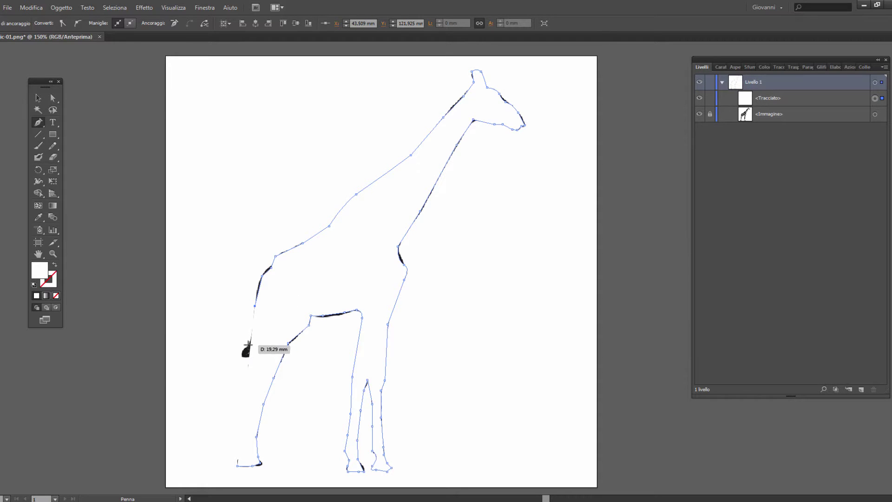
mouse_move(247, 344)
left_mouse_down()
mouse_move(243, 350)
mouse_move(254, 352)
mouse_move(266, 300)
mouse_move(265, 345)
mouse_move(246, 364)
left_mouse_up()
- Trace down the back of the hind leg and close the outline at the starting hoof
left_click(249, 371)
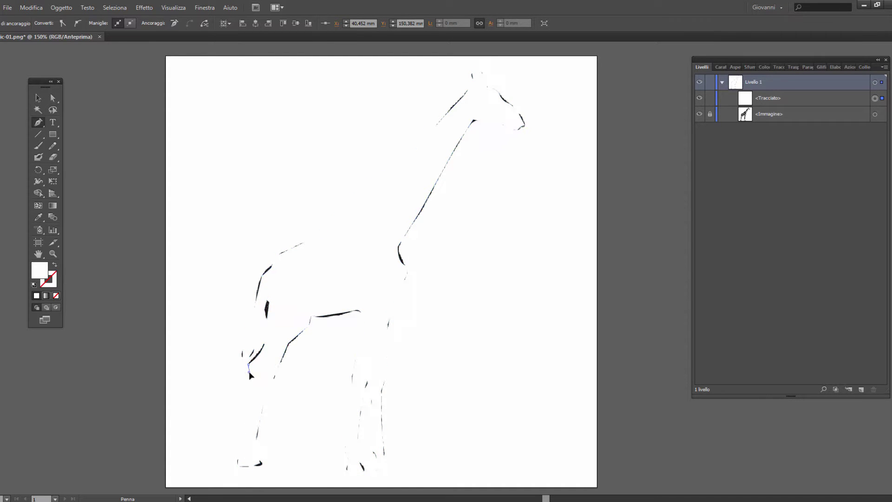
left_click(251, 383)
left_click(250, 399)
left_click(246, 421)
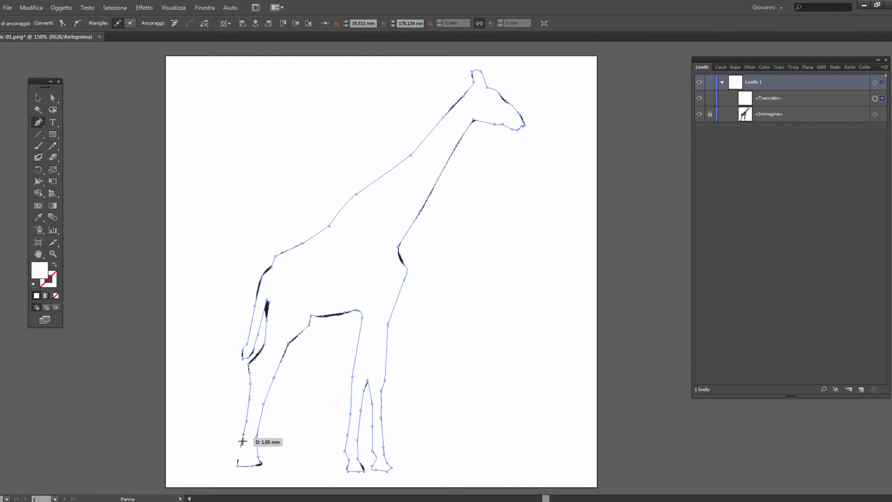
left_click(241, 446)
left_click(237, 459)
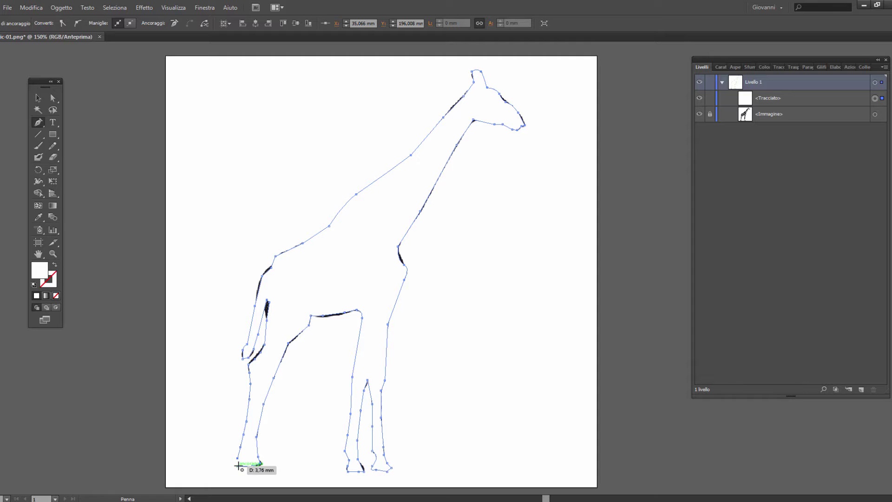
left_click(238, 465)
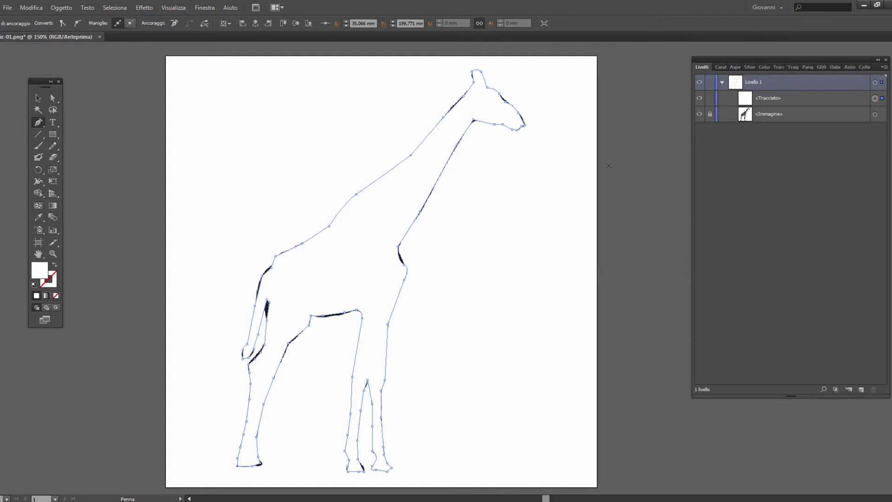
- Select the outline, show anchor handles, and swap fill and stroke so the image shows through
key("v")
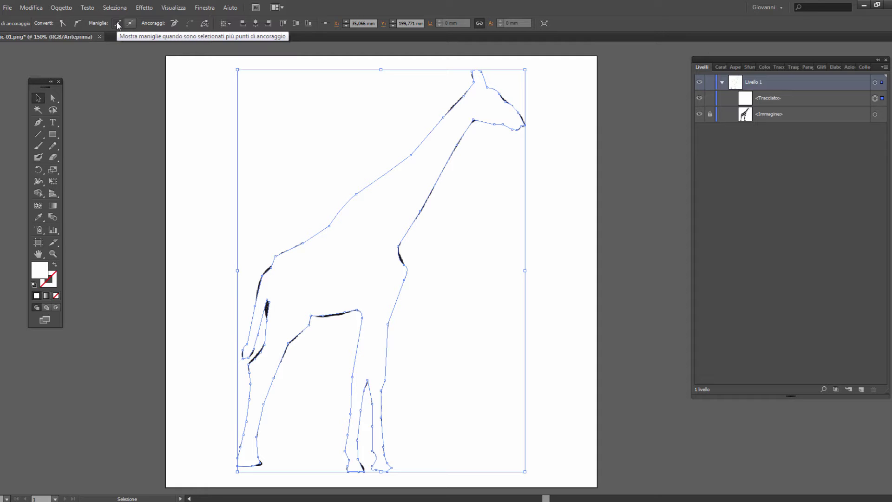
left_click(117, 24)
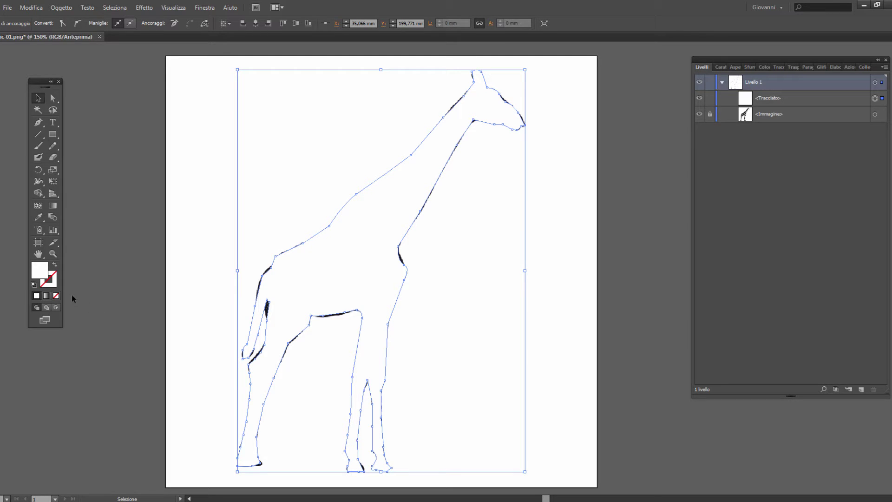
left_click(55, 265)
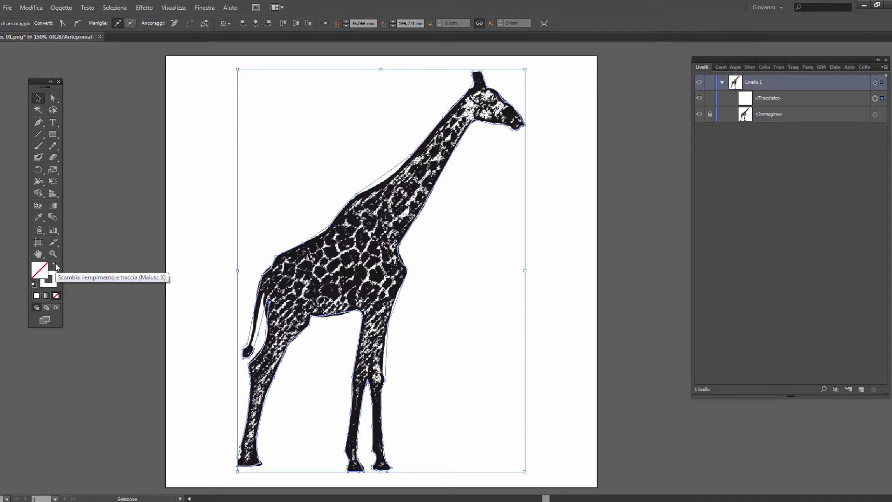
- Use Direct Selection to move the neck anchor onto the silhouette edge
left_click(53, 98)
left_click(411, 155)
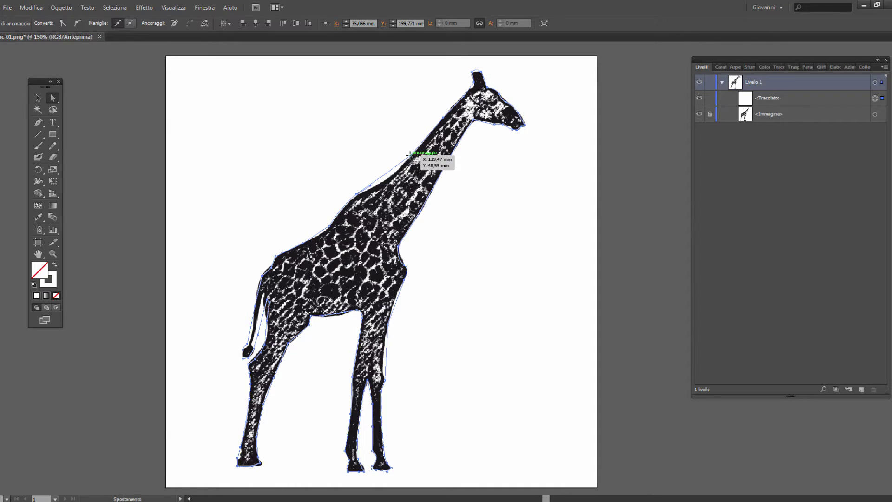
left_click(379, 188)
left_click(381, 188)
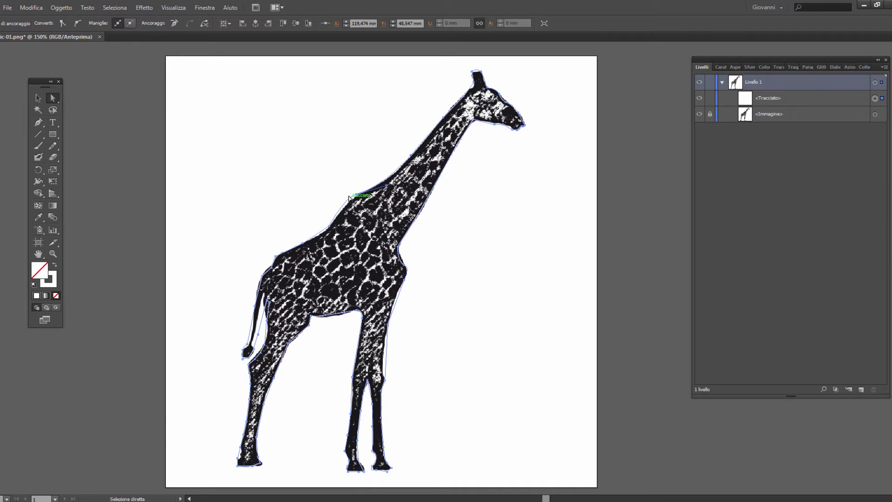
left_click_drag(356, 195, 360, 195)
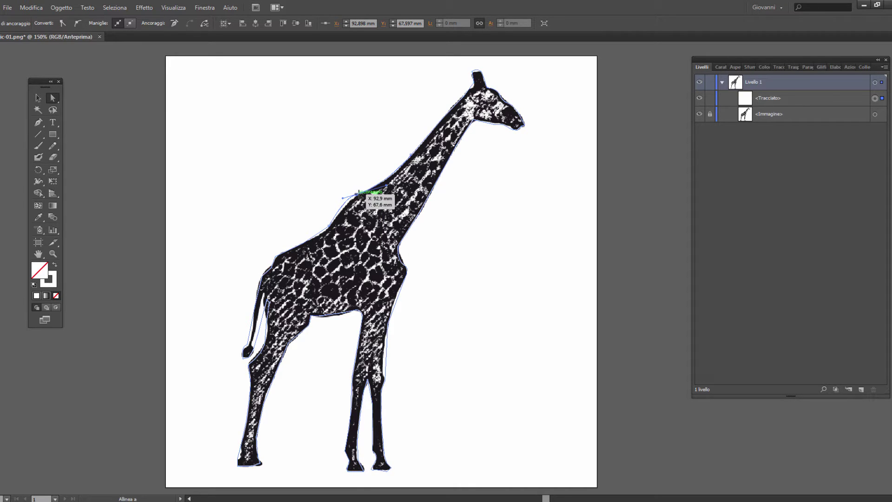
left_click_drag(360, 195, 395, 184)
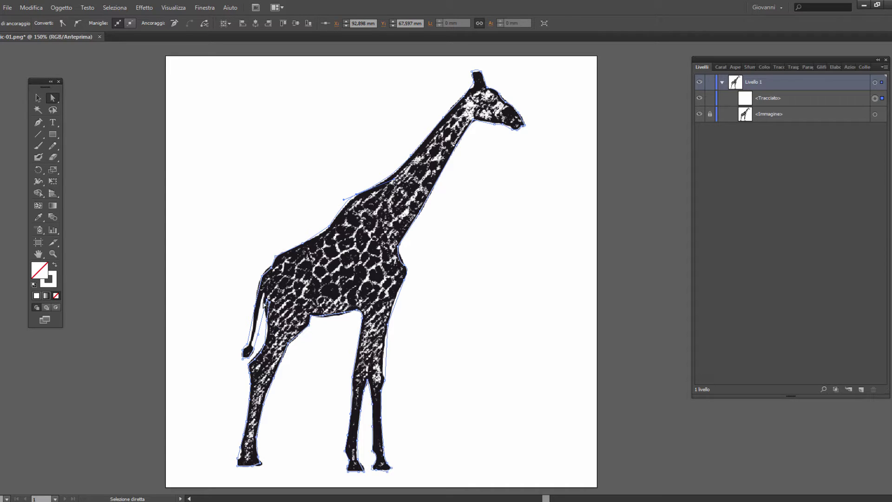
- Reposition the tail anchors so the outline hugs the tail
left_click_drag(267, 300, 260, 337)
left_click(260, 338)
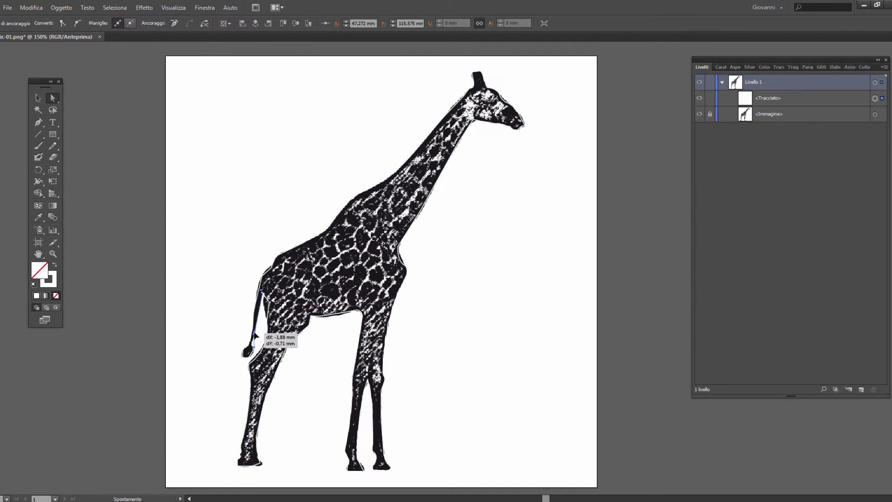
left_click(273, 301)
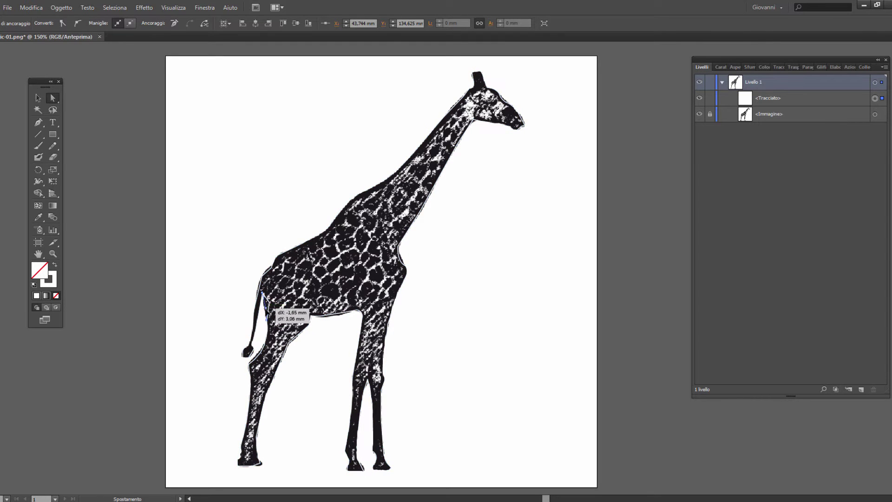
left_click_drag(271, 321, 271, 330)
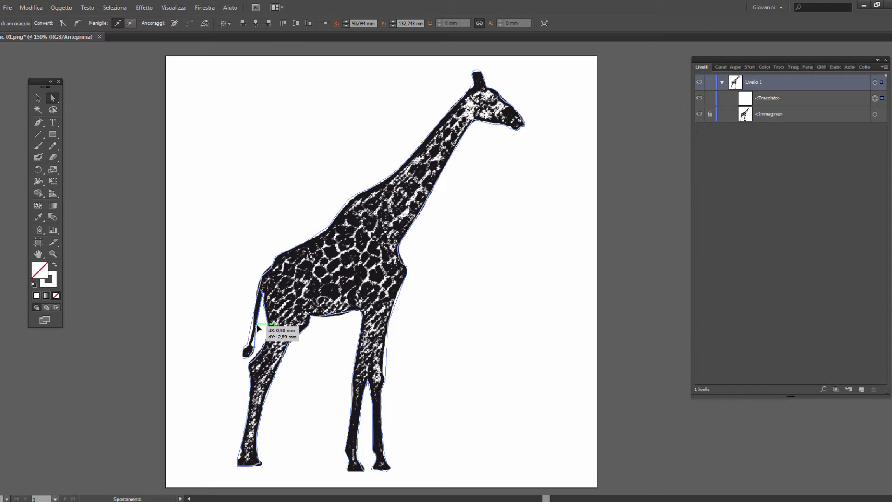
left_click(254, 337)
left_click_drag(252, 314, 251, 304)
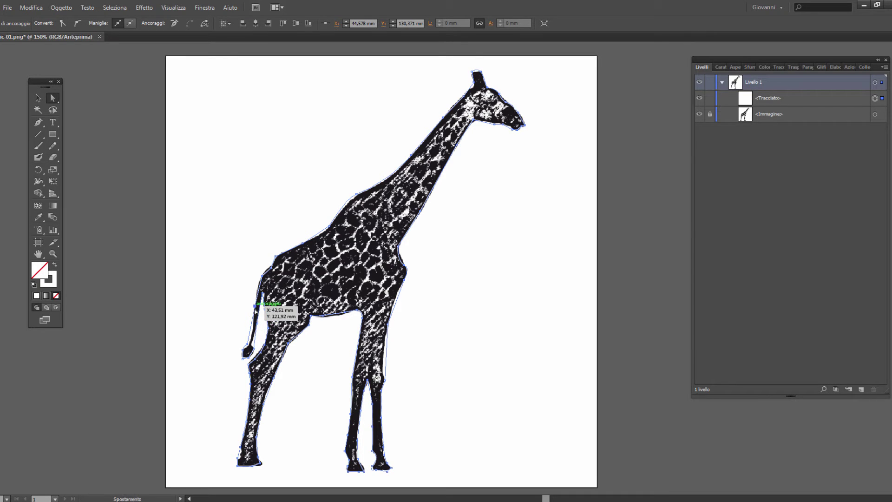
left_click_drag(249, 339, 244, 356)
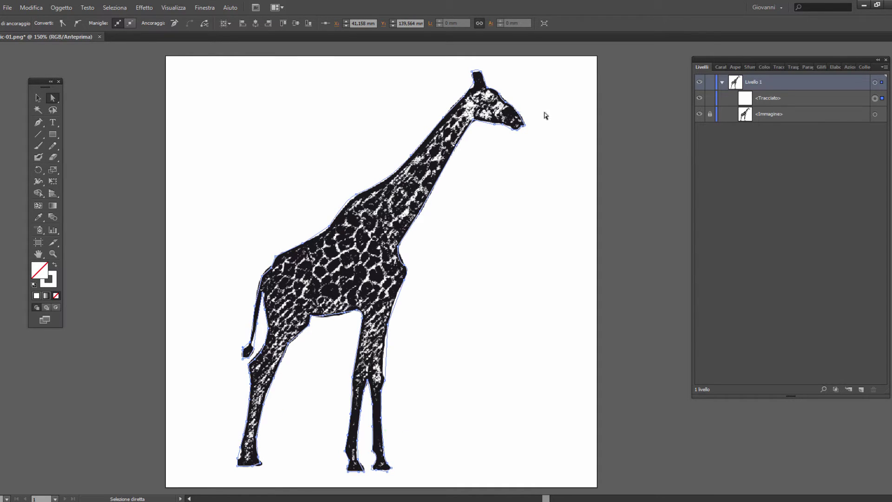
- Nudge the front-leg anchors onto the leg's edges
left_click_drag(385, 382, 384, 380)
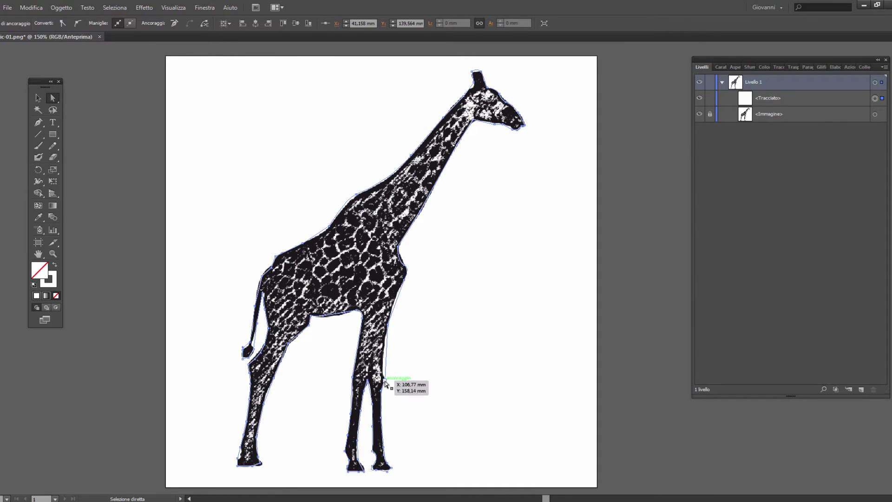
left_click(387, 329)
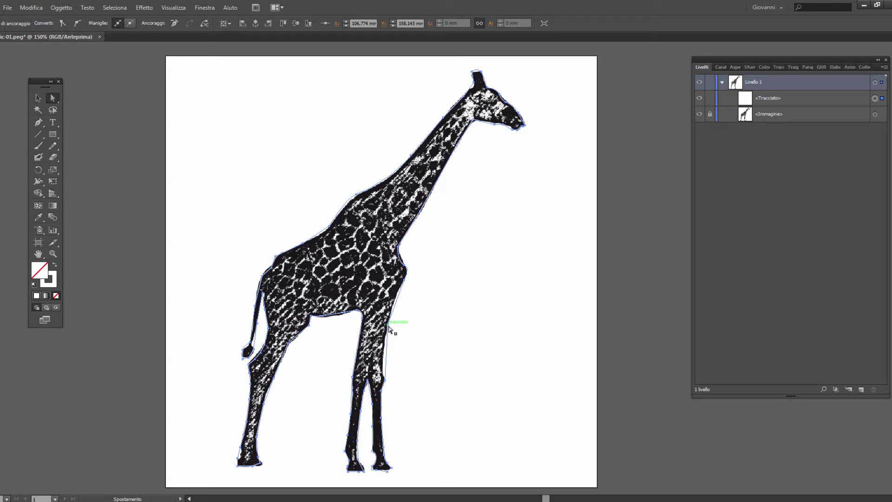
left_click(386, 379)
left_click_drag(383, 373, 386, 381)
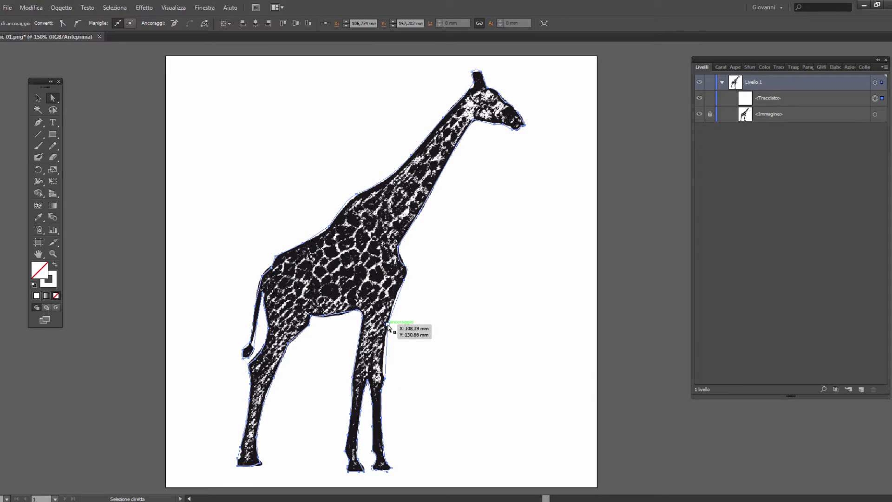
left_click_drag(388, 327, 387, 331)
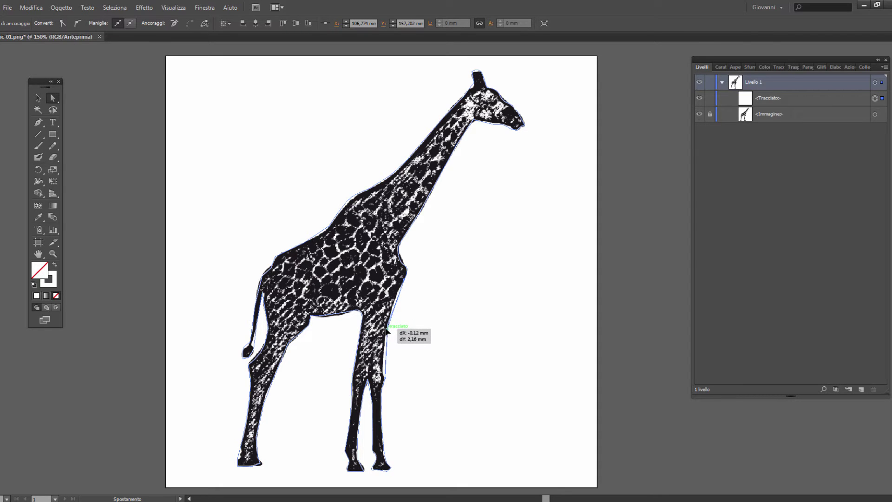
scroll(383, 380, "up", 3)
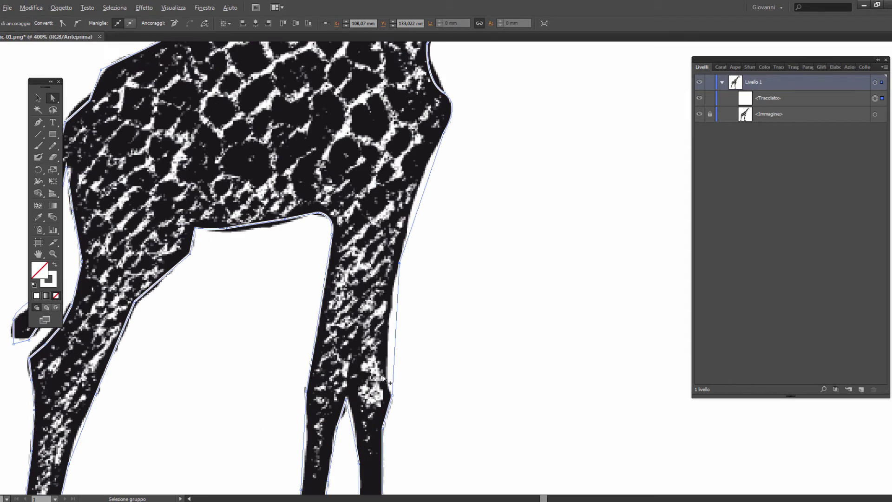
mouse_move(392, 395)
left_mouse_down()
mouse_move(389, 385)
mouse_move(391, 398)
left_mouse_up()
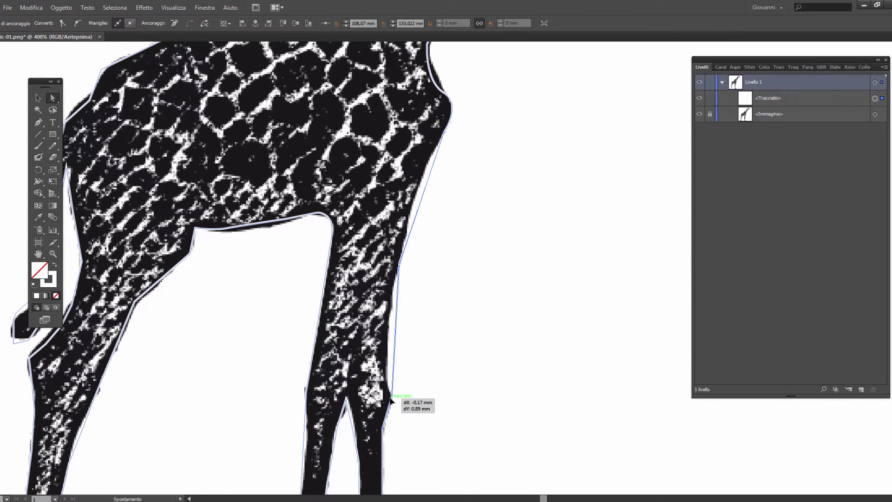
left_click(398, 271, "alt")
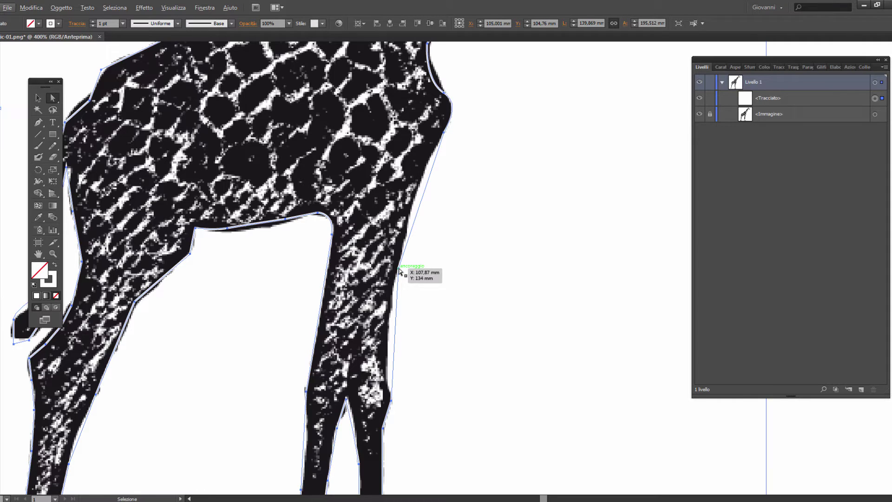
left_click_drag(399, 270, 399, 268)
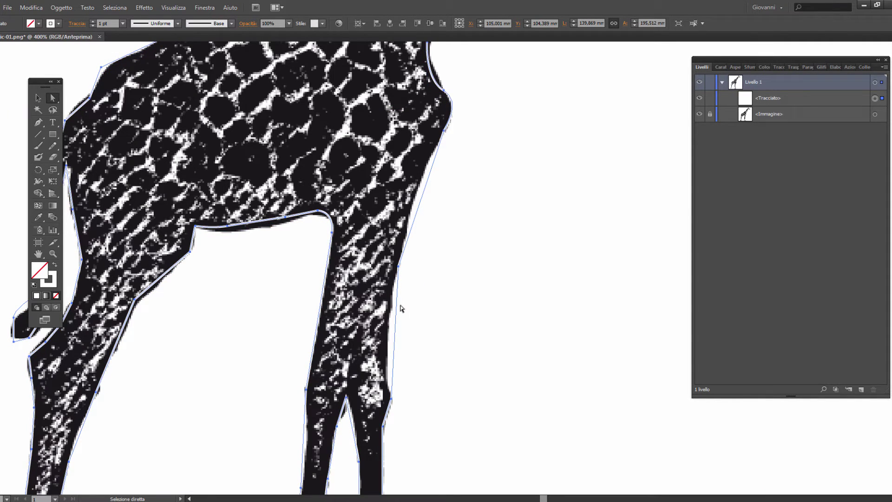
left_click(400, 268)
left_click_drag(400, 268, 396, 267)
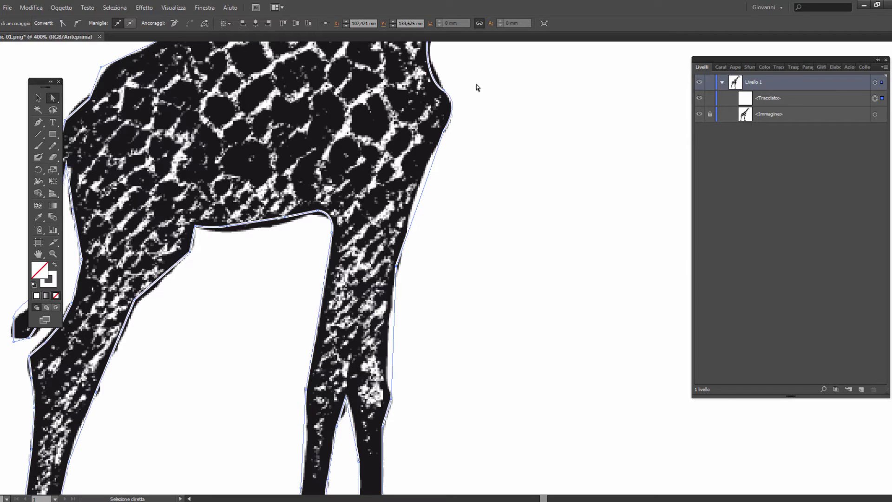
scroll(467, 270, "down", 3)
- Draw a short line at the front foot and leave its stroke set to None
key("ctrl+z")
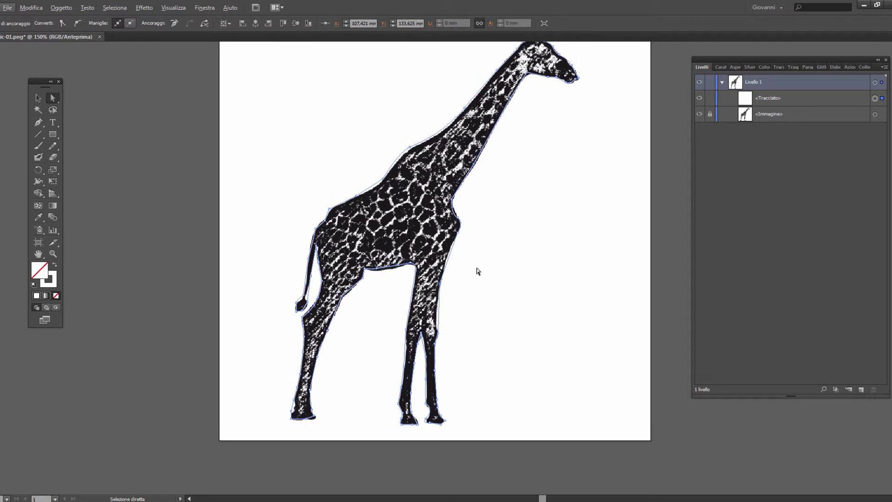
key("backslash")
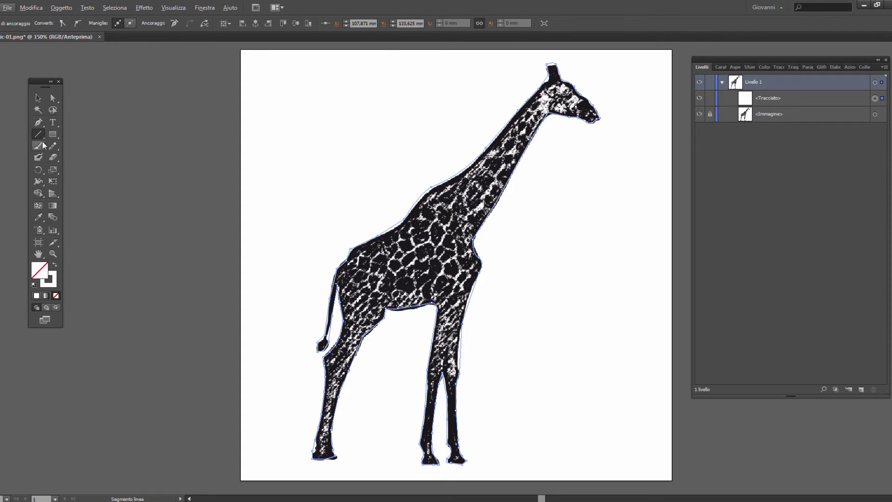
left_click_drag(335, 456, 318, 426)
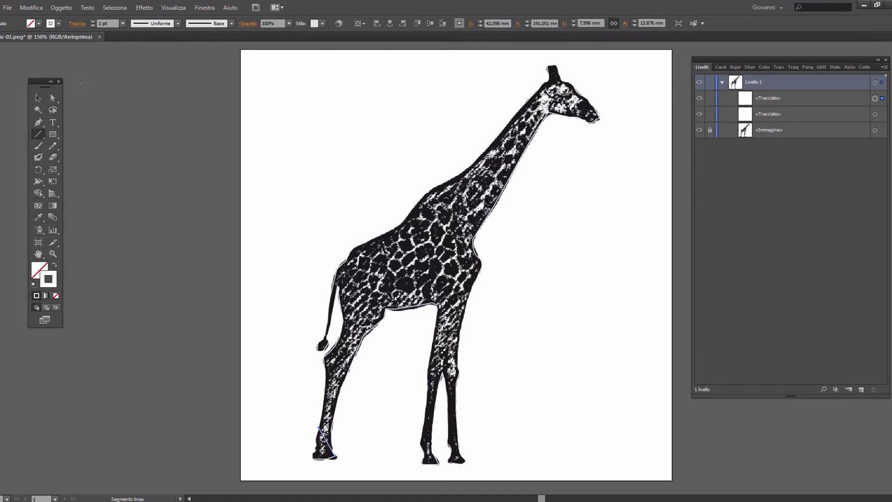
left_click(93, 26)
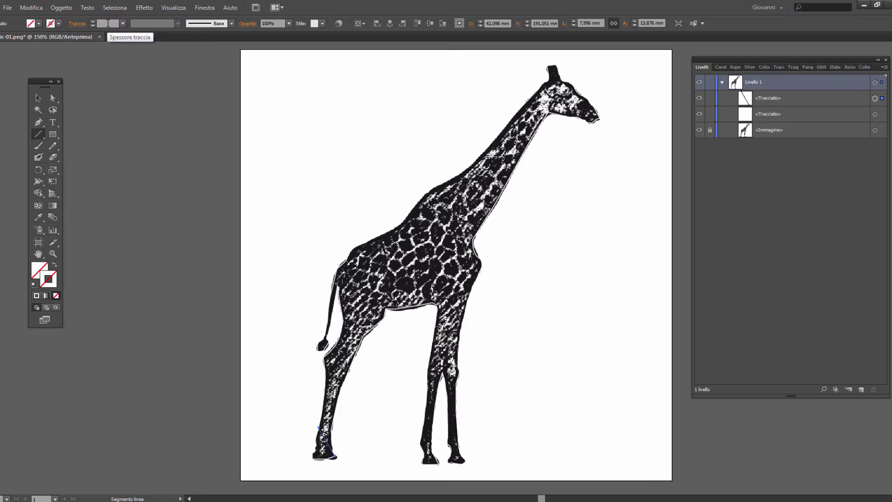
left_click(92, 21)
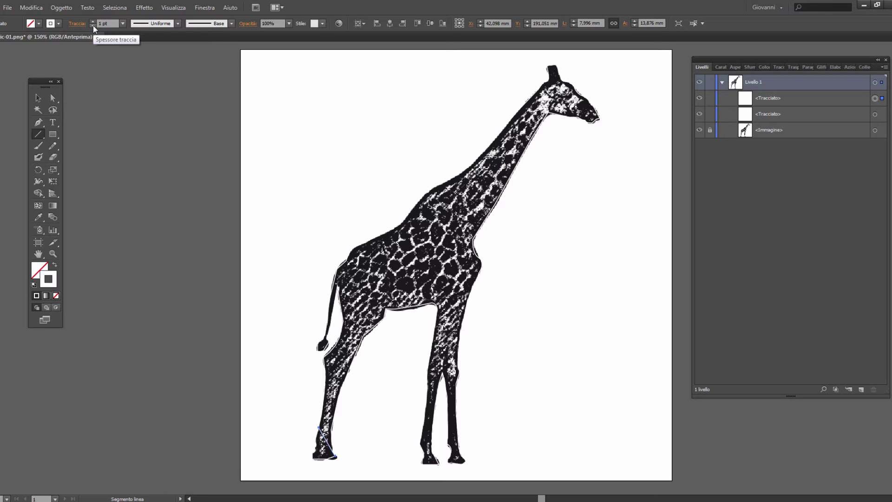
left_click(93, 25)
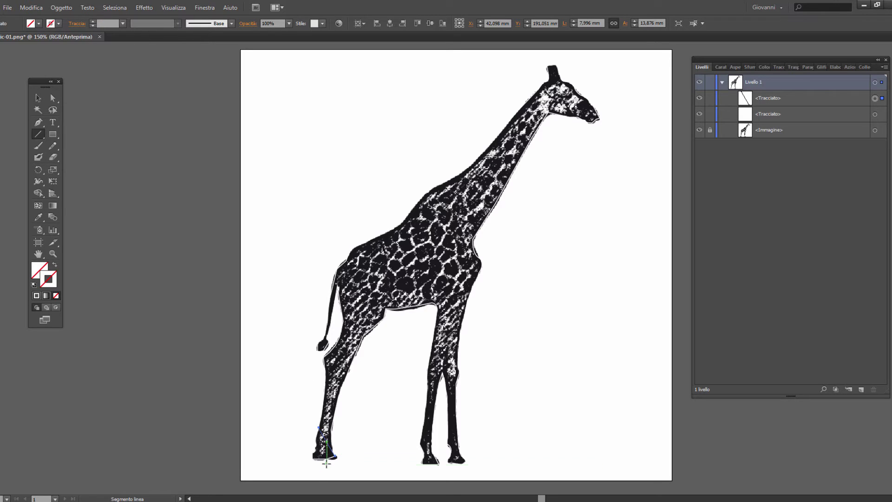
- Draw snapped lines between anchors across the left front hoof, dividing it into small triangles
scroll(321, 467, "up", 1)
scroll(321, 469, "up", 1)
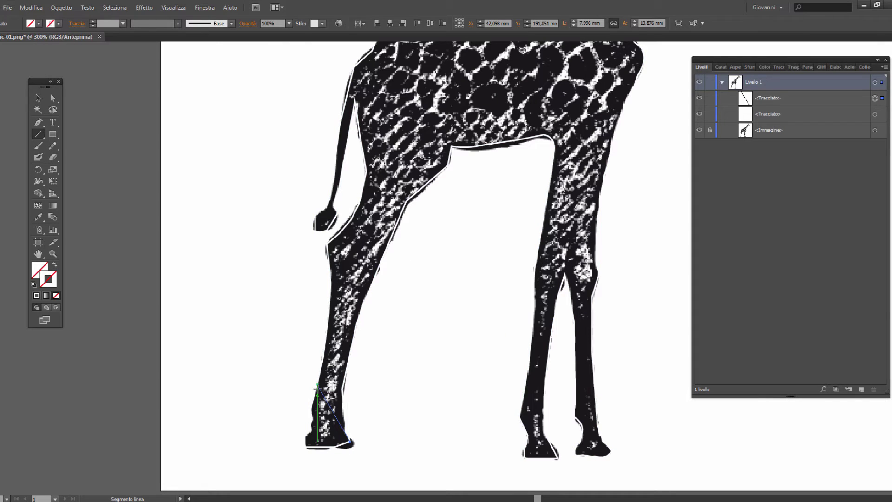
left_click_drag(317, 386, 307, 410)
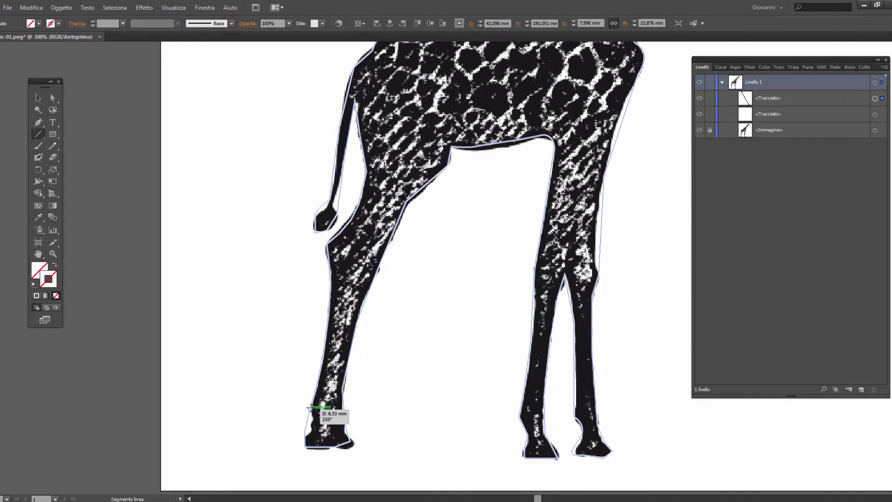
left_click_drag(307, 409, 308, 409)
left_click_drag(310, 409, 310, 409)
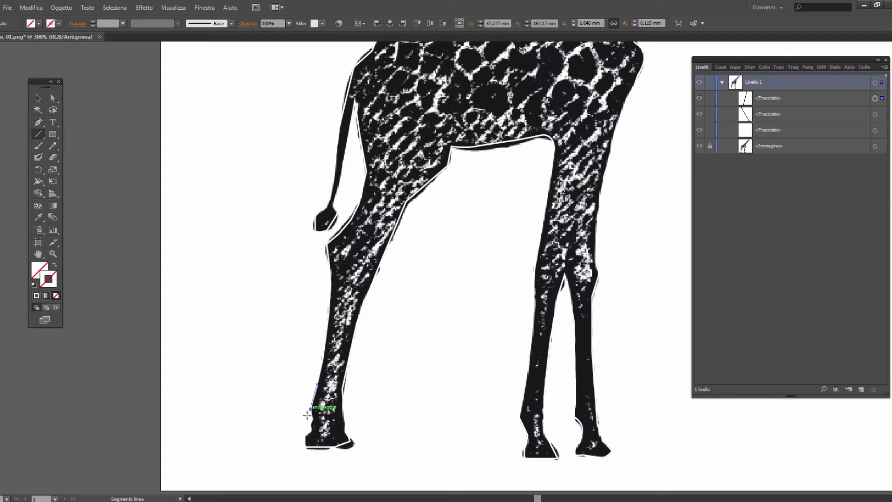
mouse_move(309, 409)
left_mouse_down()
mouse_move(304, 447)
mouse_move(342, 423)
left_mouse_up()
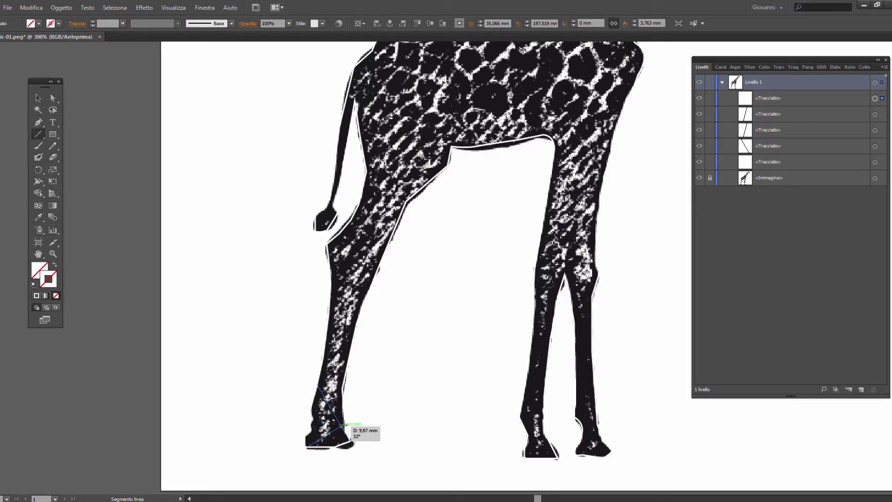
left_click_drag(343, 425, 344, 413)
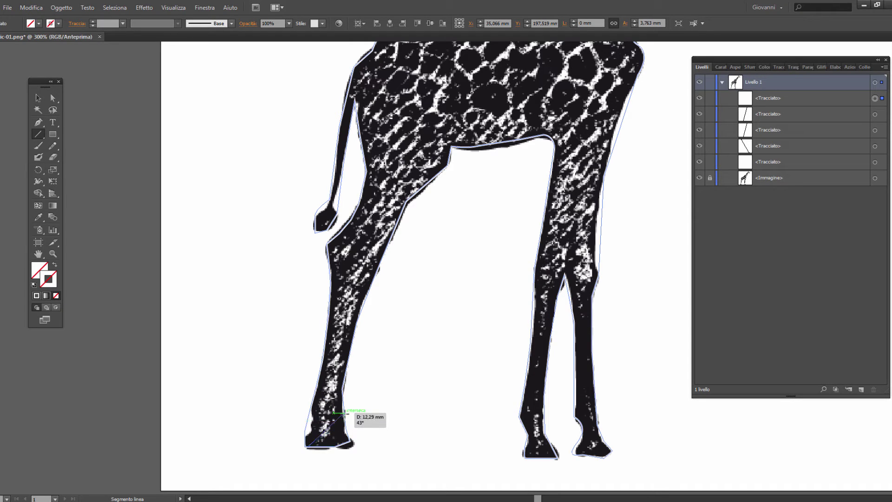
left_click_drag(345, 417, 345, 423)
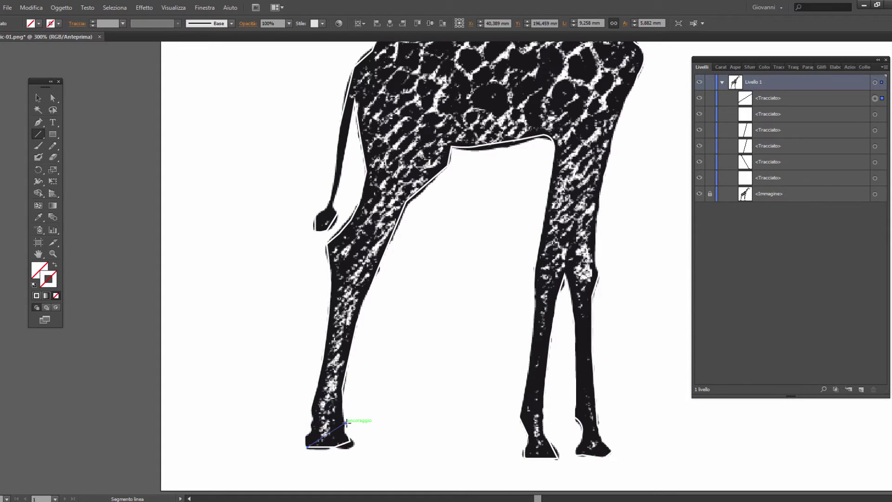
left_click_drag(346, 423, 350, 439)
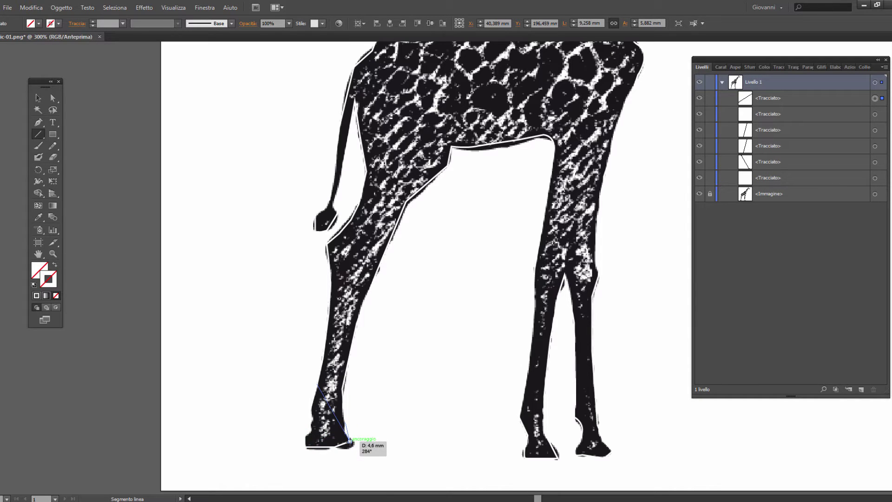
mouse_move(350, 439)
left_mouse_down()
mouse_move(304, 448)
mouse_move(344, 423)
mouse_move(304, 447)
left_mouse_up()
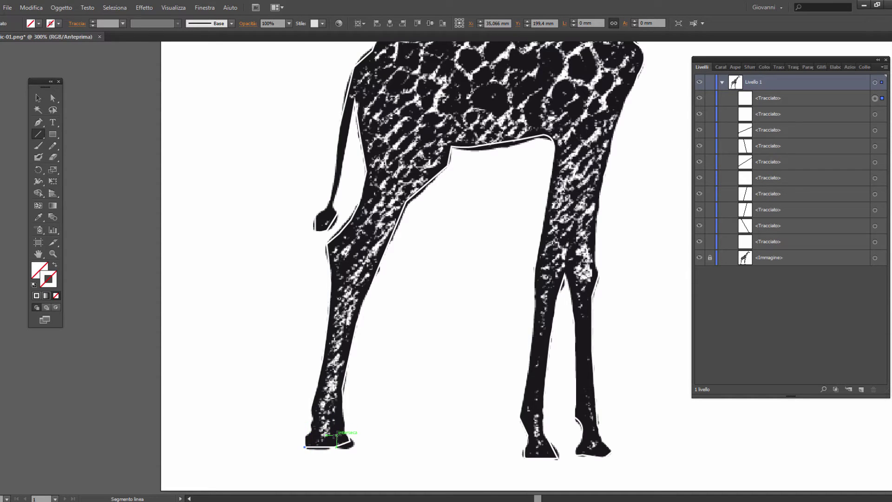
left_click_drag(346, 442, 318, 386)
- Draw line segments up the left foreleg from the hoof to the knee and thigh
left_click_drag(316, 384, 348, 367)
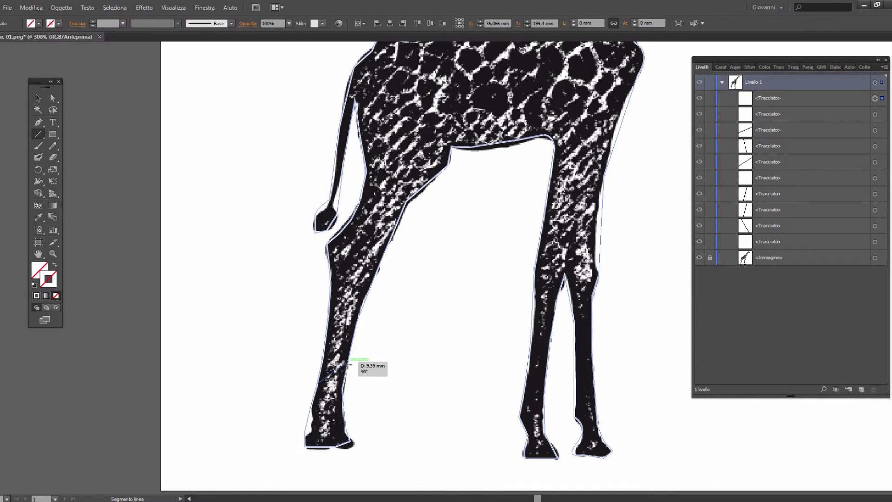
left_click_drag(348, 367, 348, 361)
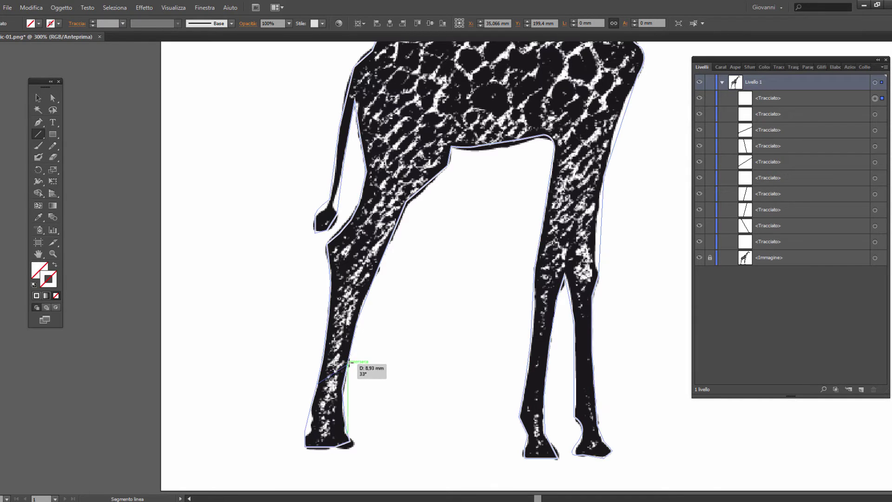
left_click_drag(347, 362, 351, 354)
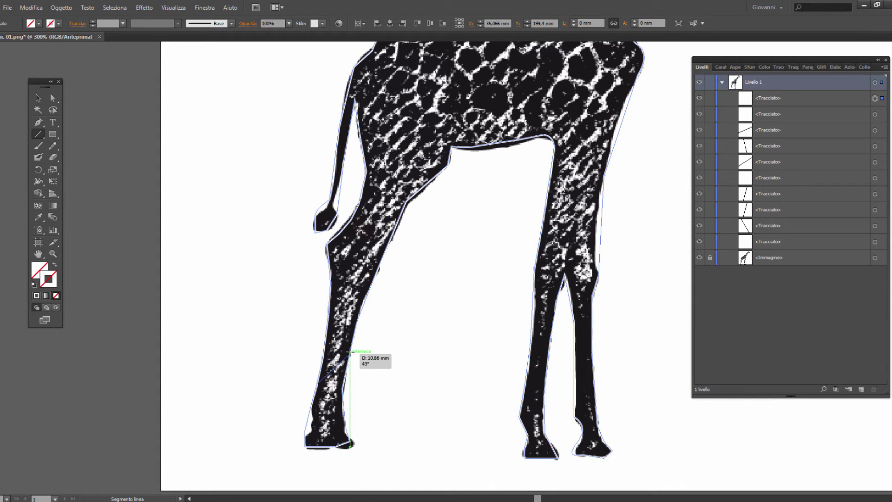
mouse_move(351, 353)
left_mouse_down()
mouse_move(355, 333)
mouse_move(353, 344)
left_mouse_up()
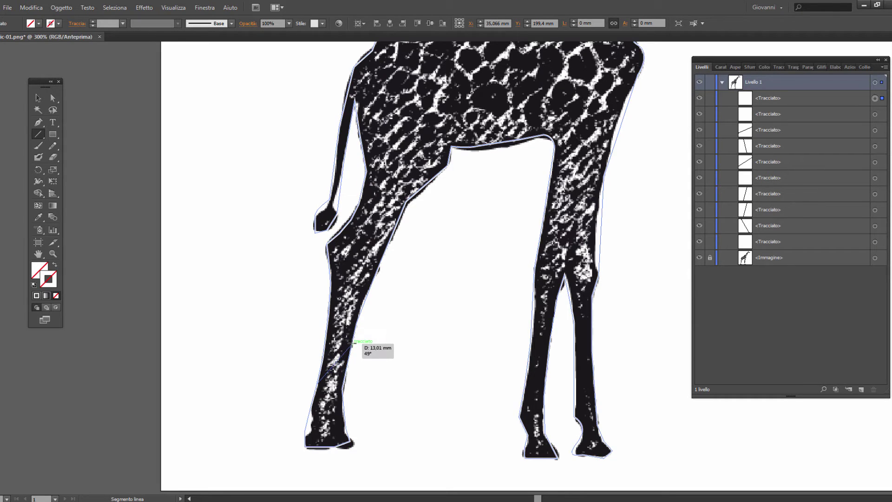
left_click_drag(352, 344, 356, 338)
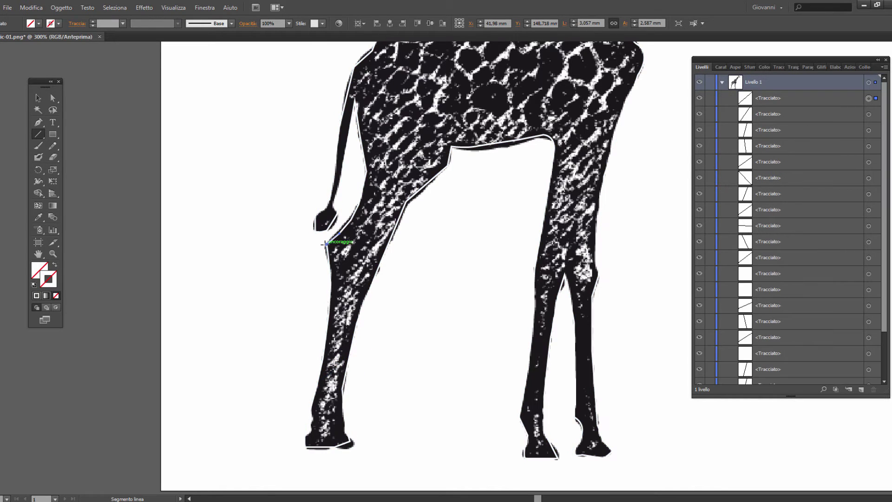
left_click_drag(325, 243, 377, 271)
left_click_drag(327, 307, 324, 243)
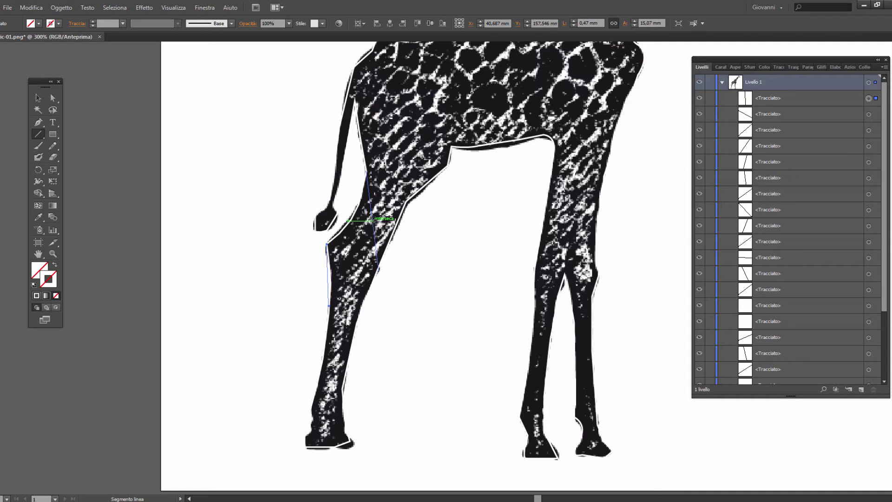
left_click_drag(326, 243, 365, 171)
- Select a leg line and give the lines a 1 pt white stroke
left_click(365, 171)
left_click(497, 281)
left_click(54, 98)
left_click(365, 182)
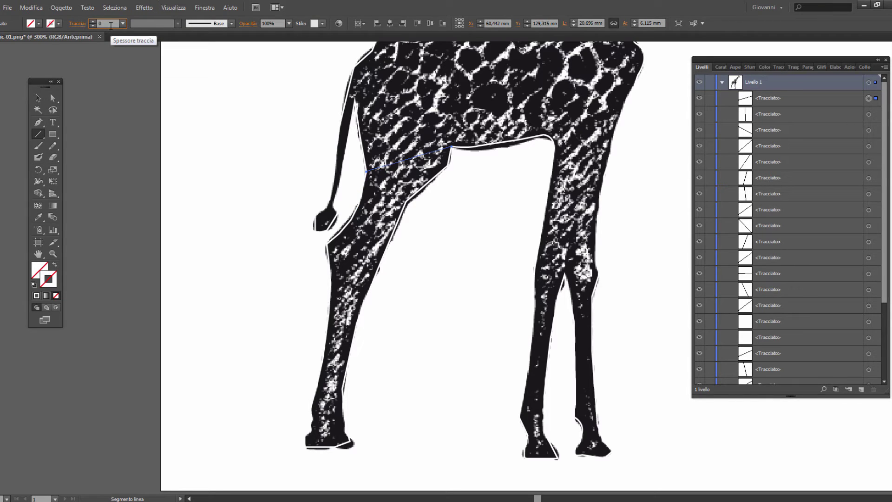
key("Return")
- Draw white lines from the thigh up to the shoulder top and down to the belly
mouse_move(450, 147)
left_mouse_down()
mouse_move(447, 165)
mouse_move(407, 201)
mouse_move(366, 172)
left_mouse_up()
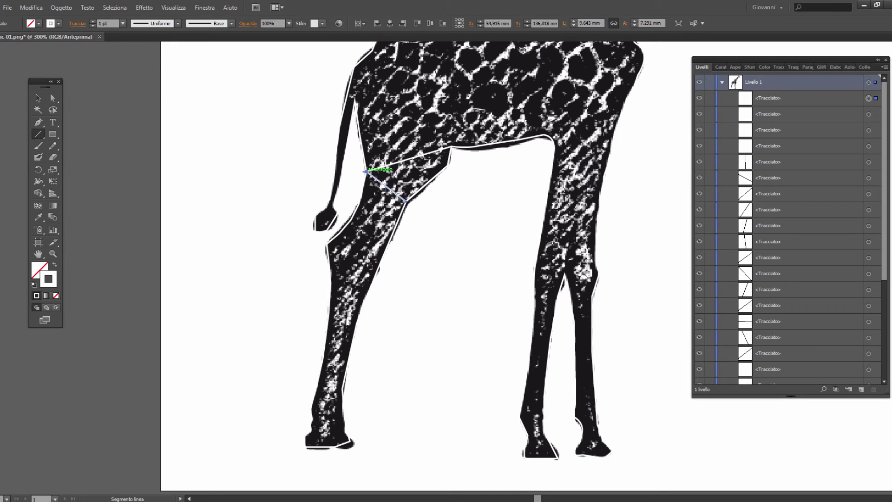
scroll(410, 215, "up", 2)
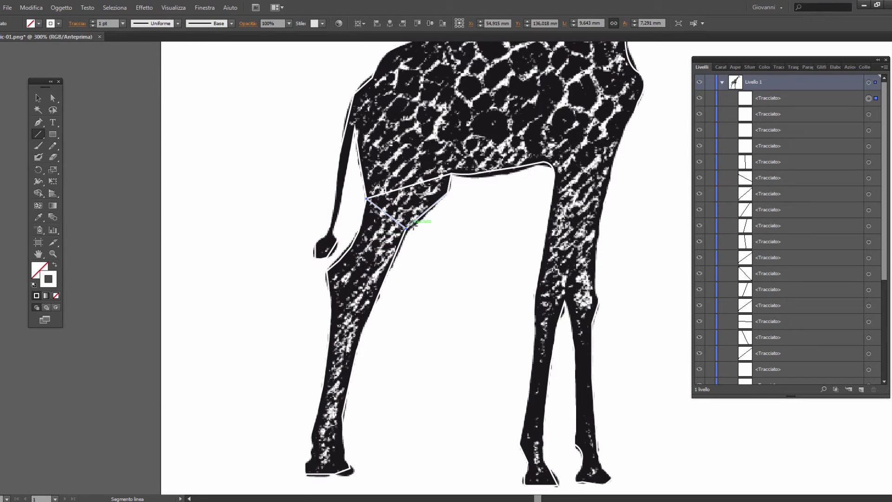
scroll(411, 215, "up", 2)
scroll(411, 216, "up", 1)
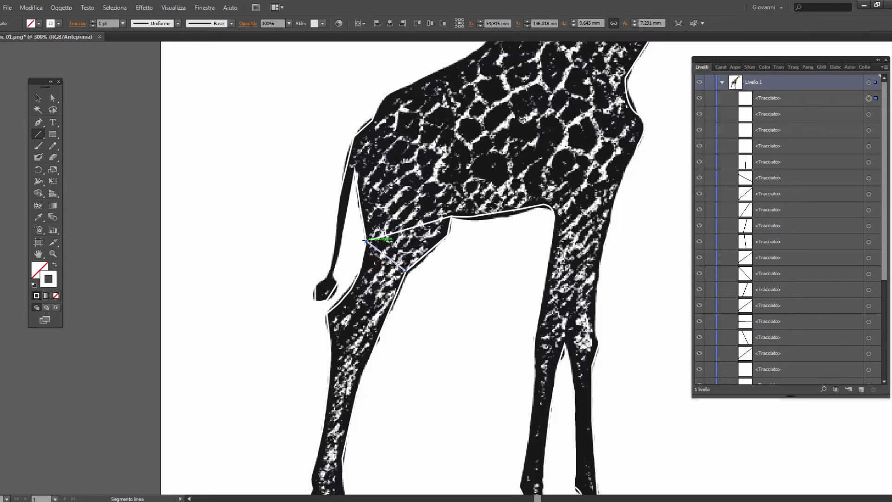
left_click_drag(365, 240, 420, 76)
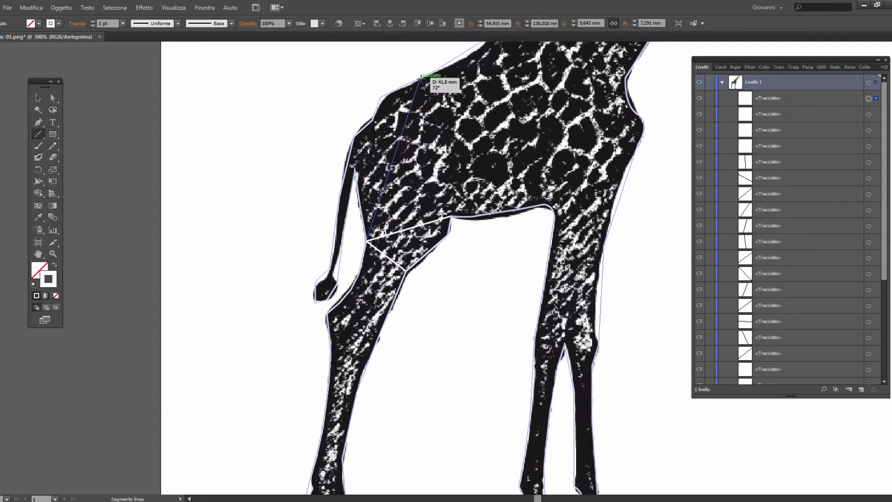
left_click_drag(422, 76, 451, 216)
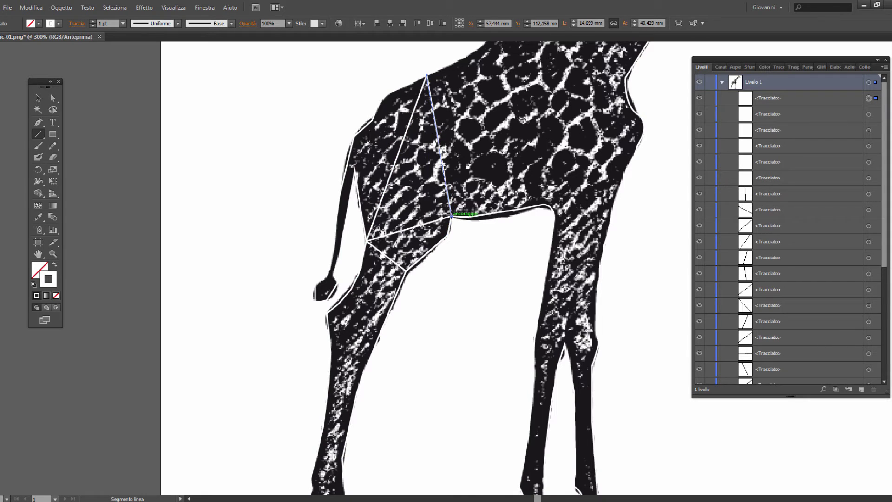
mouse_move(354, 165)
left_mouse_down()
mouse_move(338, 283)
mouse_move(315, 303)
mouse_move(315, 282)
mouse_move(330, 269)
left_mouse_up()
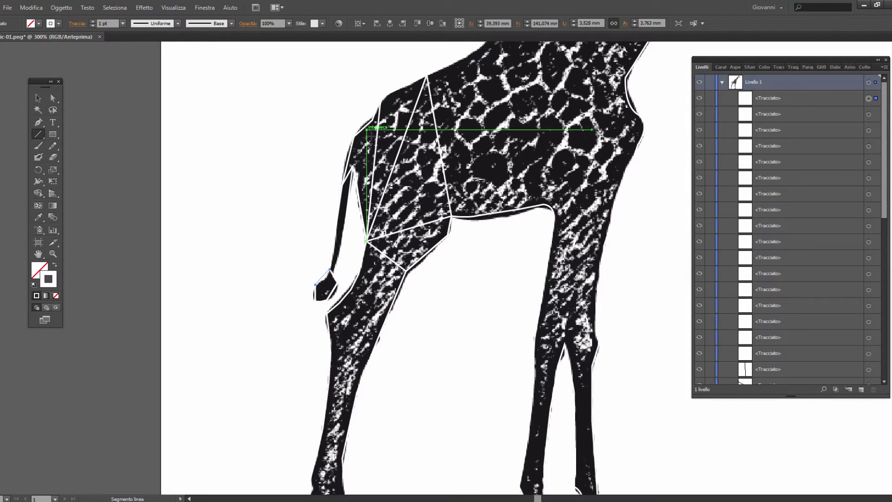
- Add lines linking the tail base to the rump, the shoulder to the chest, and the chest toward the neck
scroll(365, 158, "up", 1)
left_click_drag(330, 284, 372, 134)
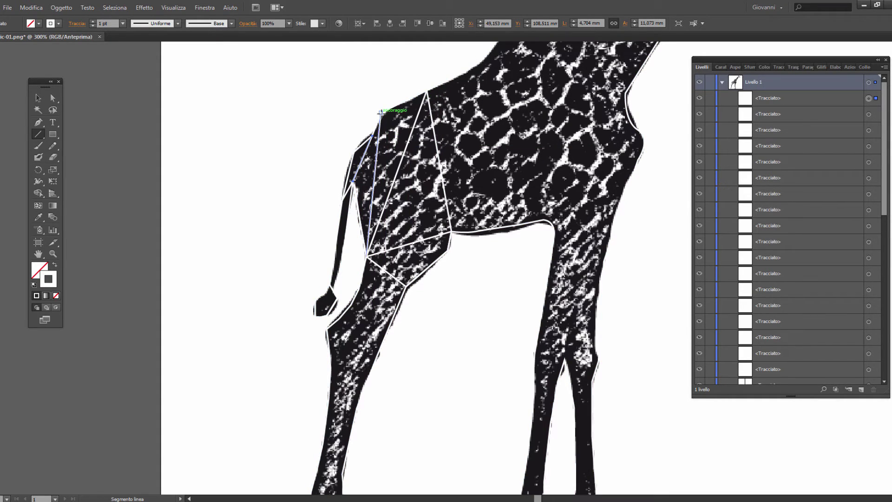
mouse_move(380, 113)
left_mouse_down()
mouse_move(426, 89)
mouse_move(551, 221)
left_mouse_up()
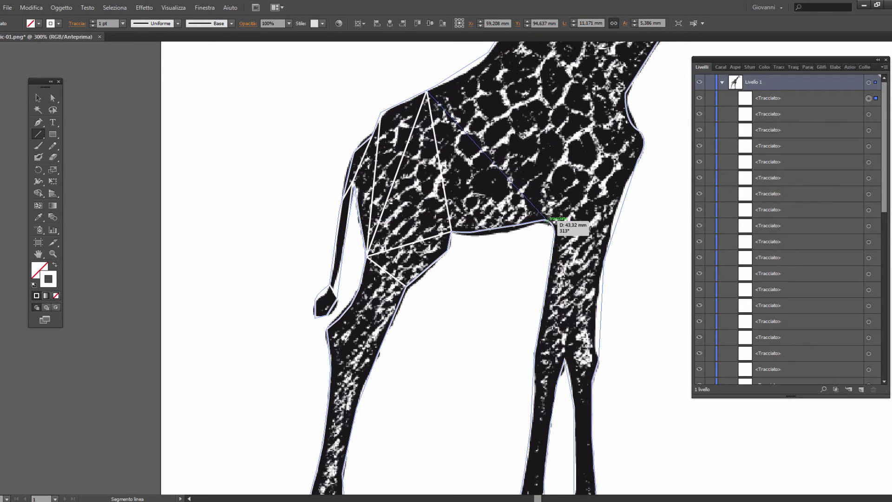
left_click_drag(553, 221, 451, 229)
scroll(543, 297, "up", 3)
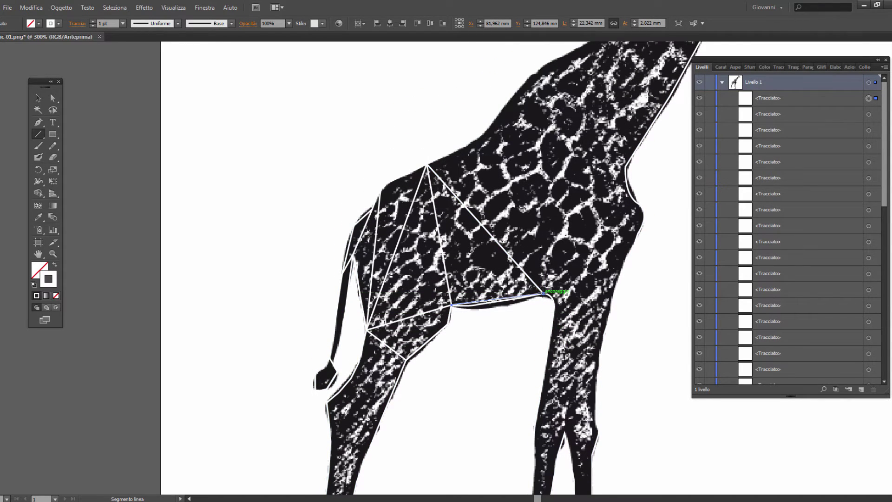
mouse_move(547, 287)
left_mouse_down()
mouse_move(618, 161)
mouse_move(626, 165)
mouse_move(478, 138)
mouse_move(488, 125)
mouse_move(424, 158)
left_mouse_up()
scroll(47, 69, "up", 4)
- Nudge the neck anchor point right and delete the stray neck line
left_click(52, 98)
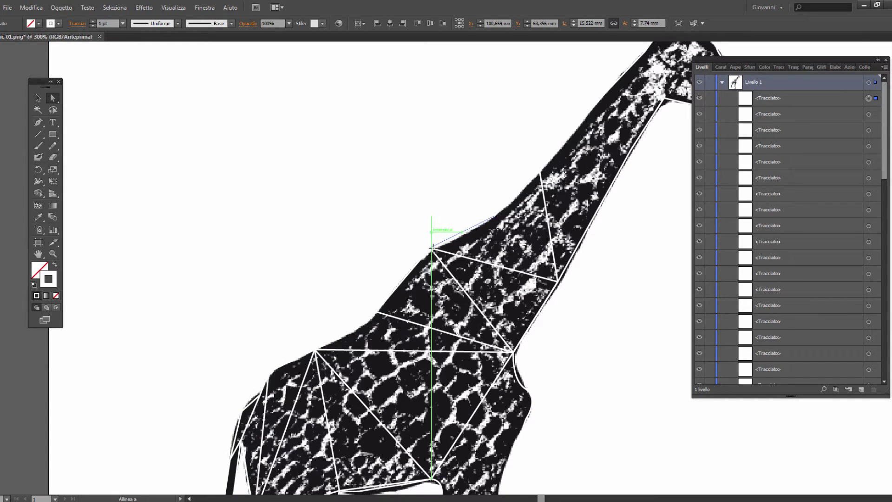
left_click_drag(432, 248, 428, 246)
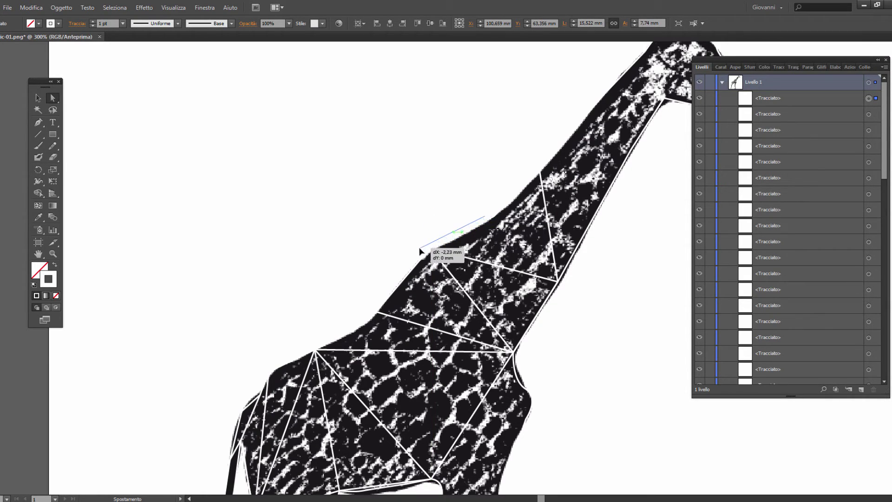
left_click_drag(428, 250, 383, 184)
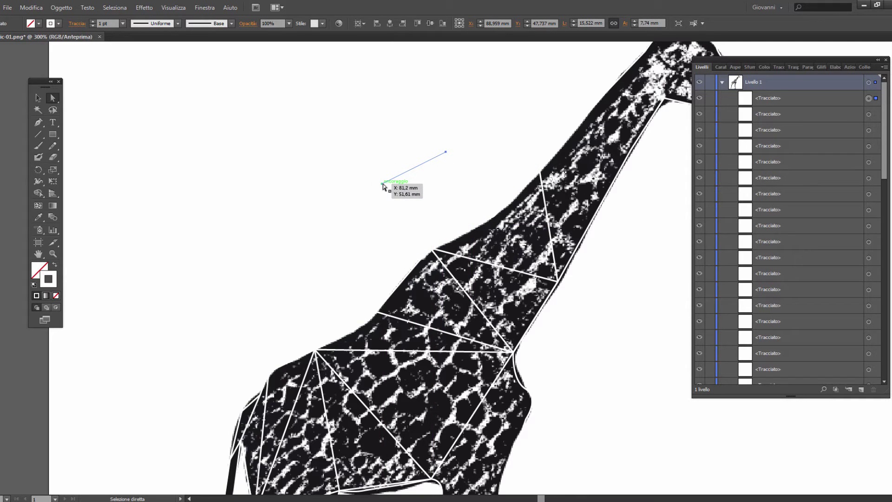
key("Delete")
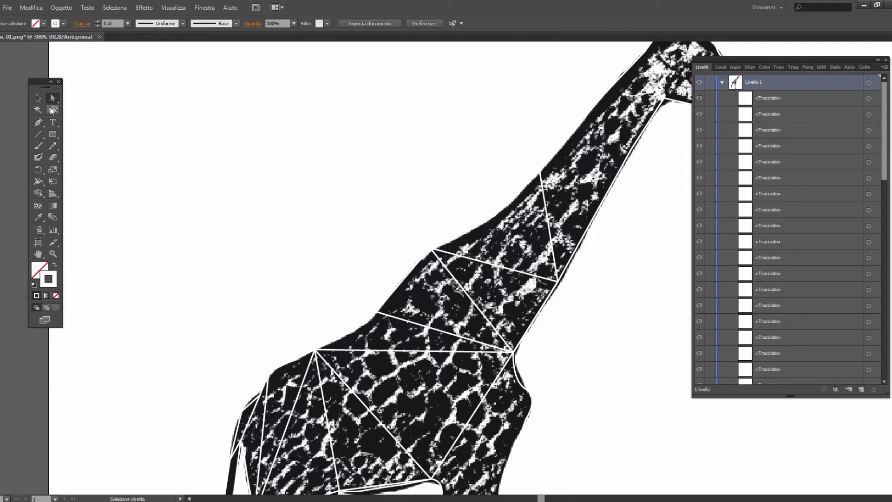
- Draw white lines from the neck vertex up the neck and down-left along it
left_click(38, 134)
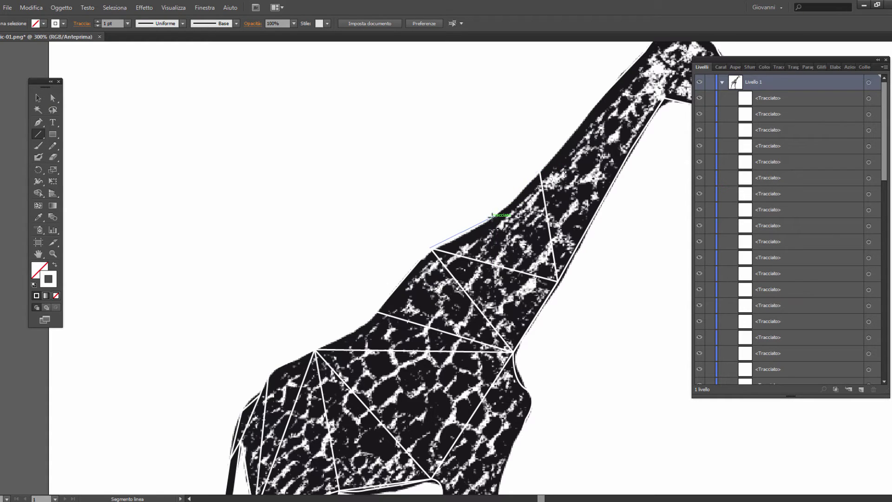
left_click_drag(493, 215, 429, 248)
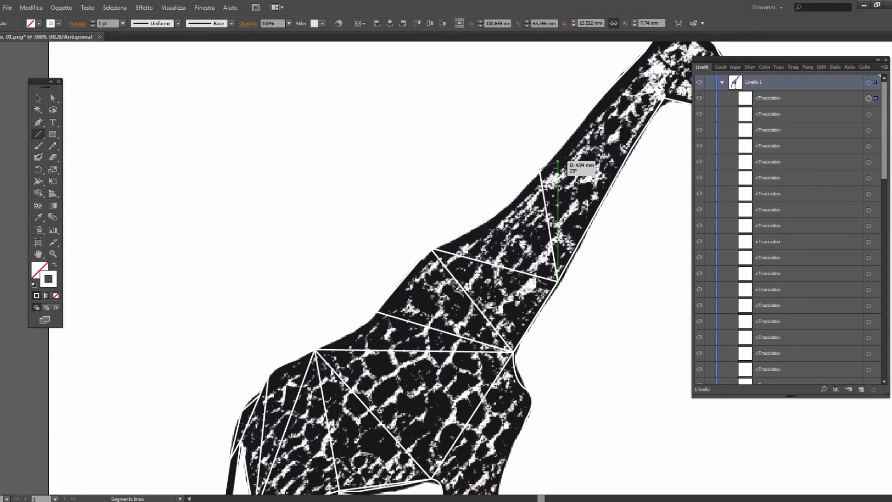
scroll(539, 168, "right", 5)
scroll(539, 168, "up", 1)
mouse_move(460, 137)
left_mouse_down()
mouse_move(442, 89)
mouse_move(398, 135)
left_mouse_up()
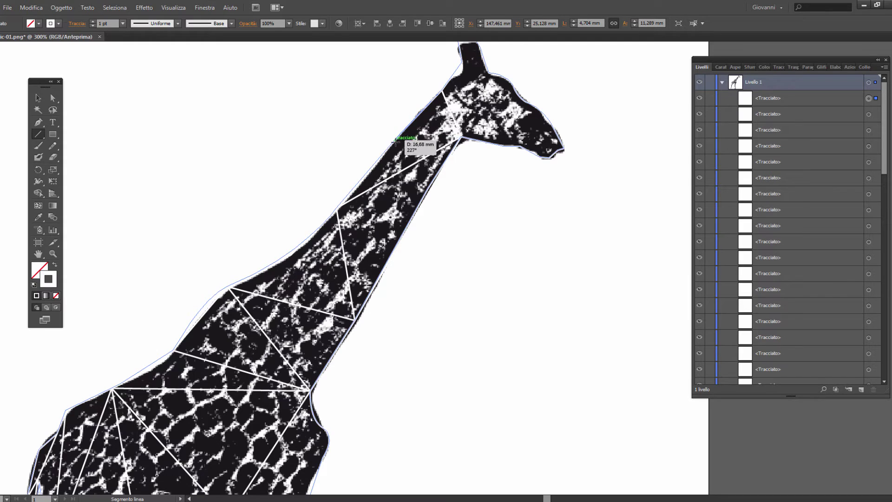
left_click_drag(398, 135, 339, 208)
scroll(418, 107, "up", 1)
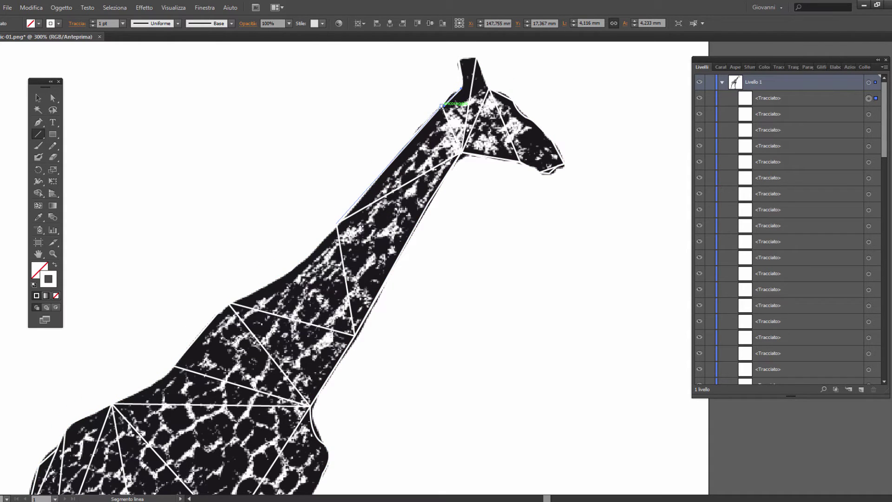
scroll(460, 253, "down", 3, "alt")
scroll(456, 249, "down", 2)
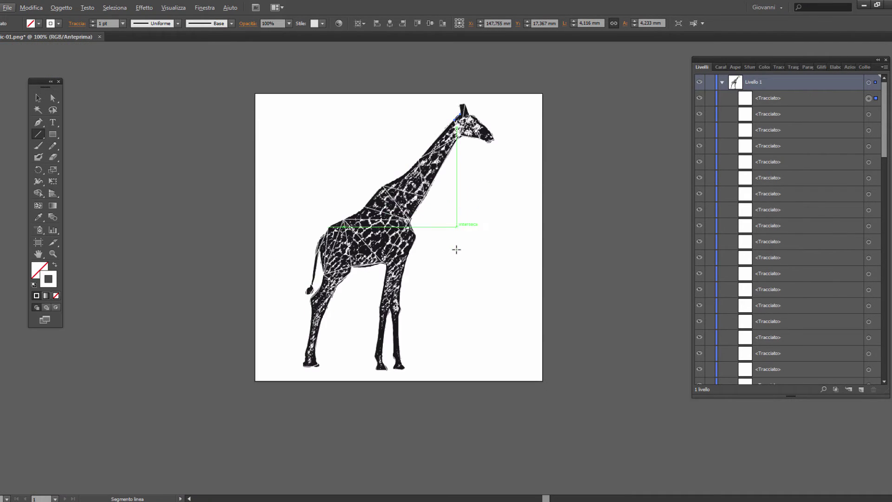
scroll(400, 365, "up", 2, "alt")
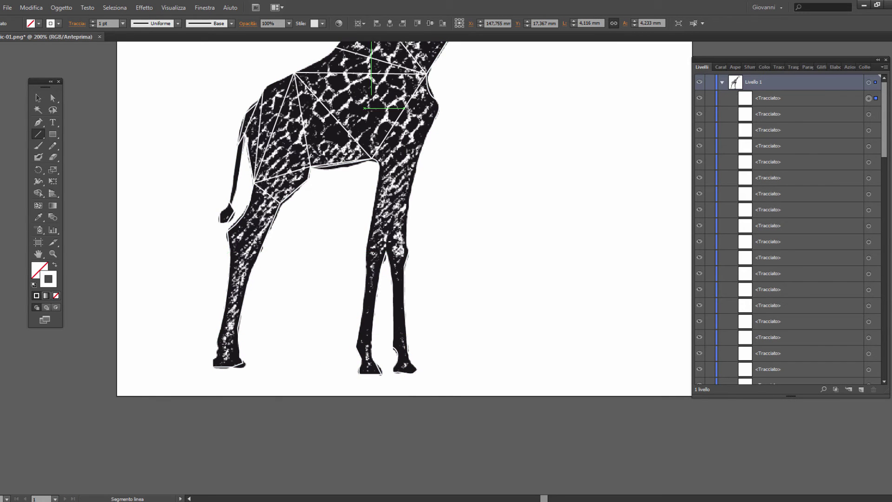
- Draw three front-leg lines: across the ankle, down to the hoof, and closing a foot facet
scroll(427, 209, "up", 1)
scroll(402, 378, "up", 3, "alt")
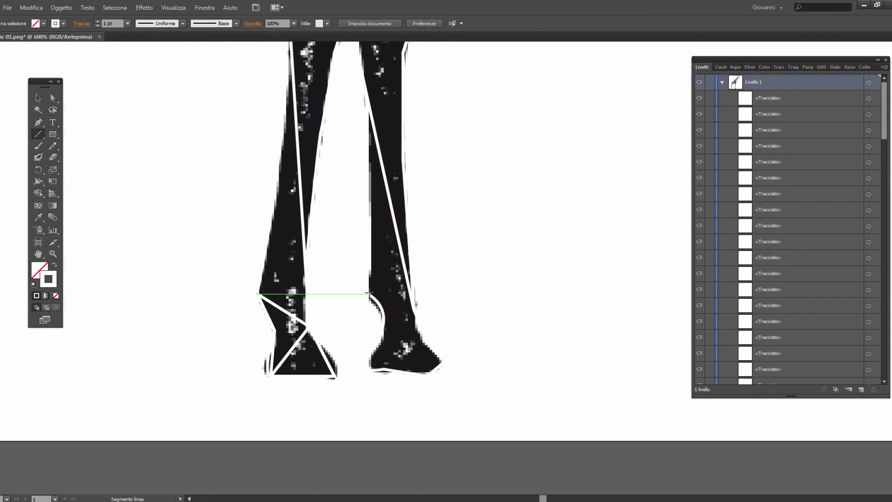
left_click_drag(367, 293, 414, 310)
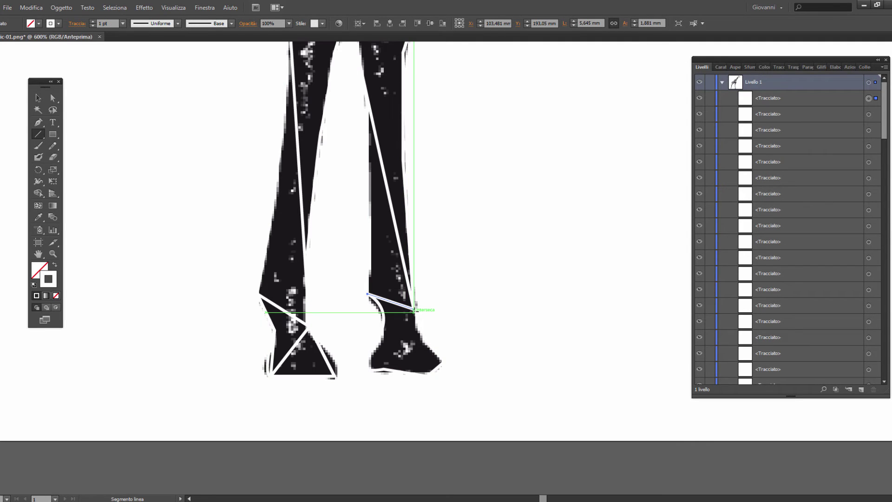
left_click_drag(415, 309, 444, 360)
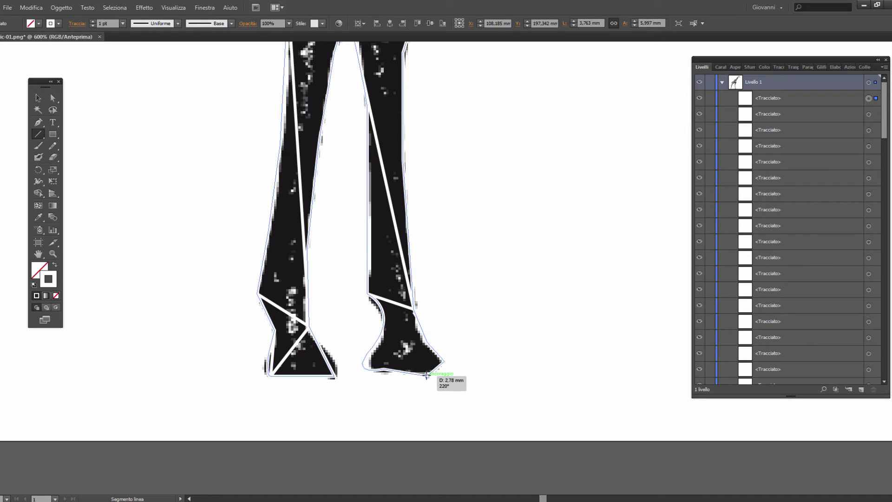
left_click_drag(383, 326, 366, 293)
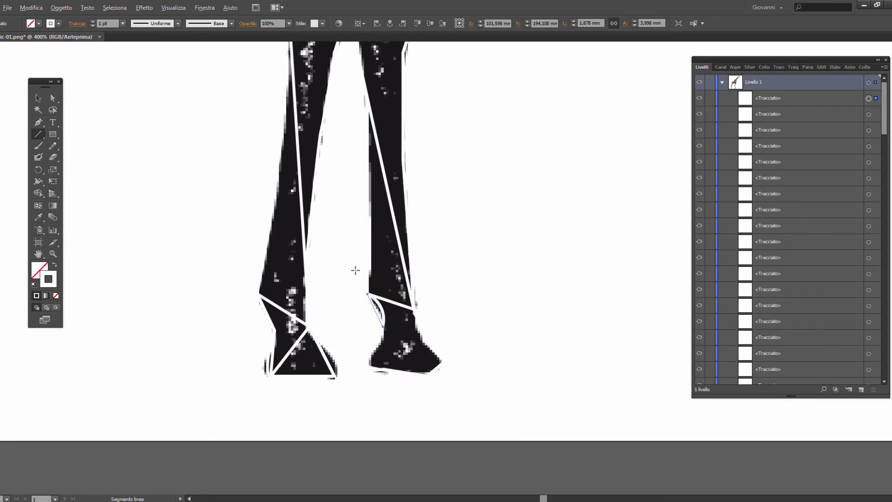
scroll(355, 269, "down", 4)
scroll(363, 278, "up", 2)
scroll(367, 298, "up", 2)
scroll(367, 303, "up", 1)
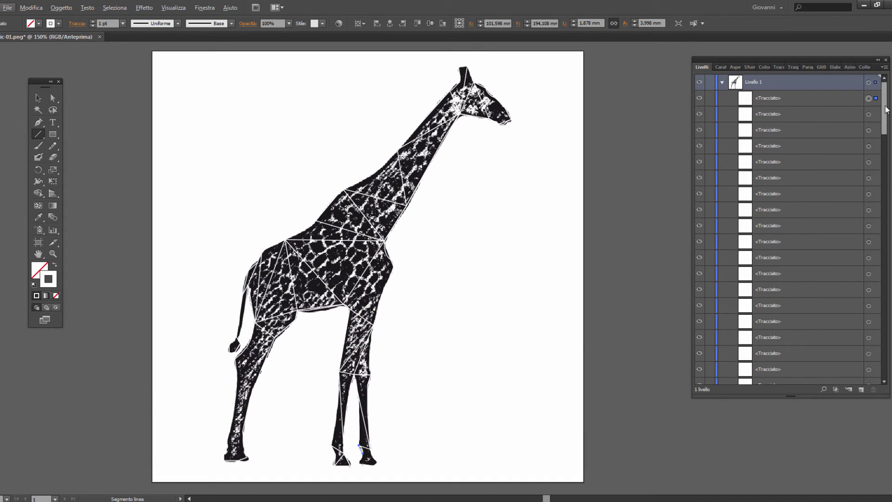
left_click_drag(885, 107, 885, 389)
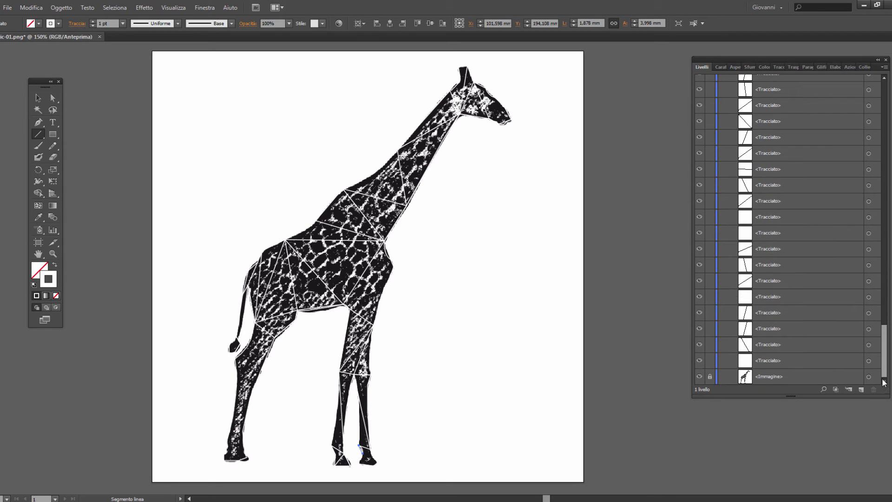
left_click_drag(884, 349, 878, 62)
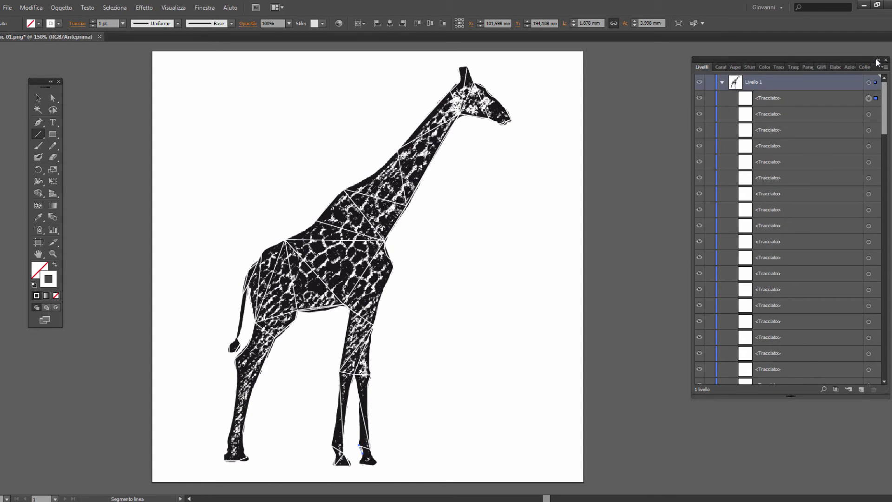
scroll(871, 233, "down", 5)
scroll(872, 326, "down", 10)
scroll(873, 311, "up", 12)
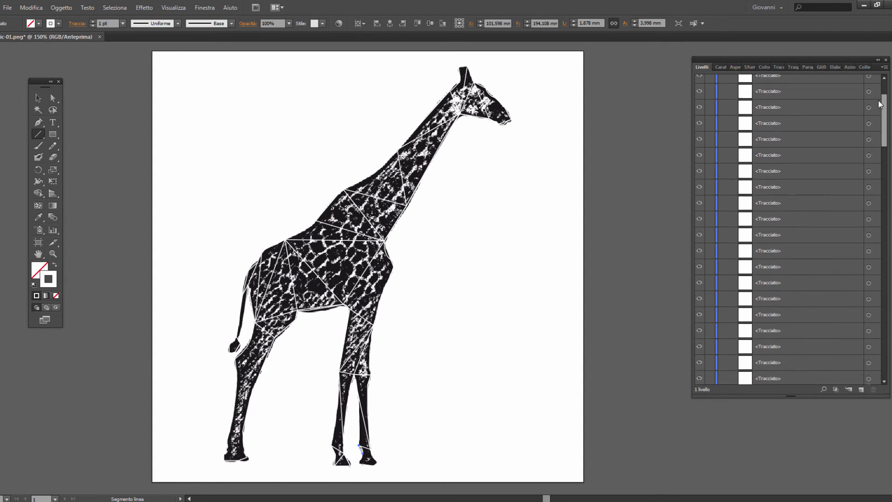
scroll(880, 104, "up", 2)
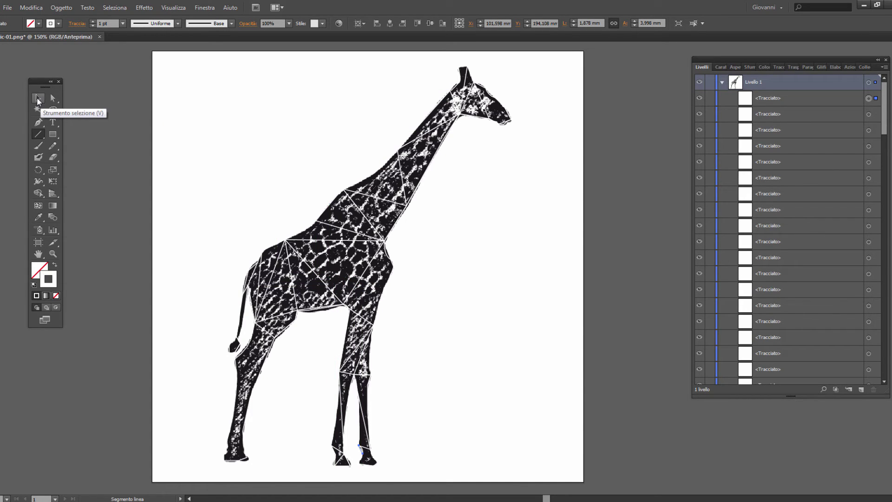
- Marquee-select all the giraffe's lines and apply Pathfinder Divide to create separate facets
left_click(37, 97)
left_click_drag(139, 54, 604, 481)
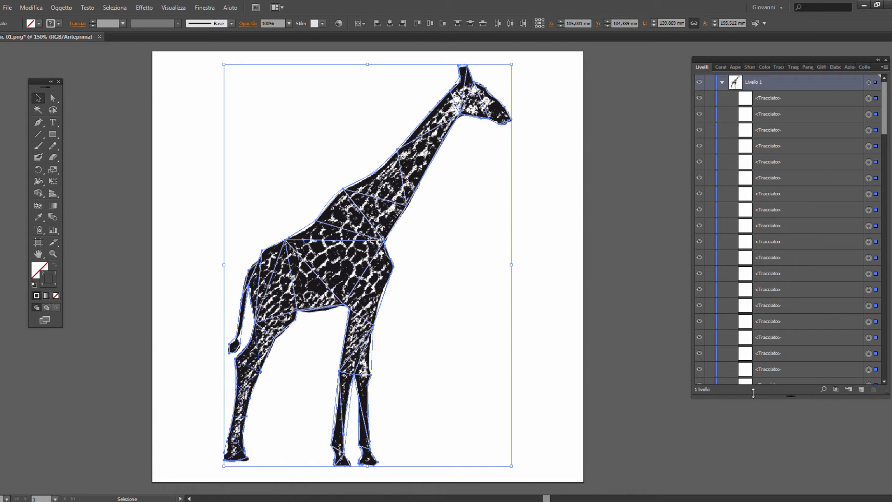
left_click(838, 66)
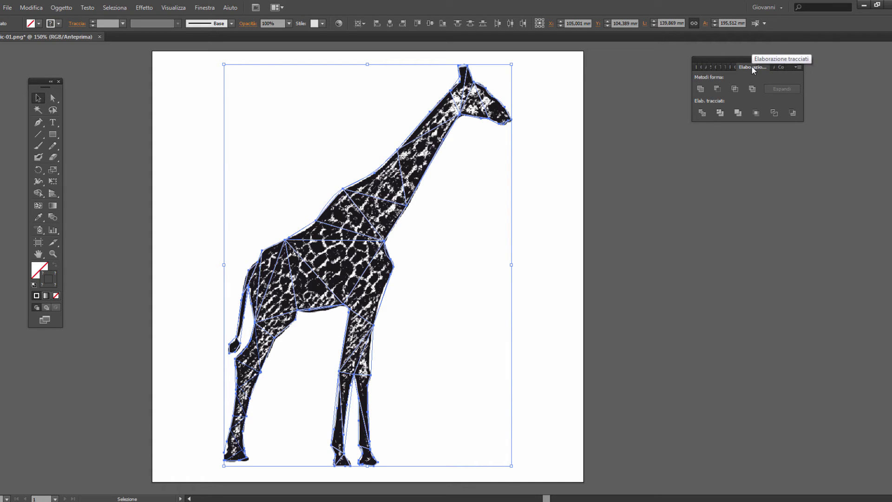
left_click(702, 112)
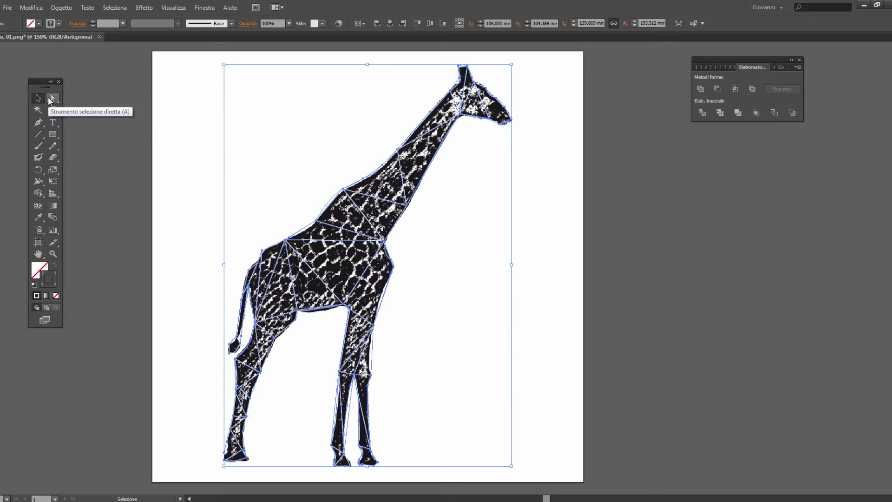
left_click(51, 99)
left_click(298, 179)
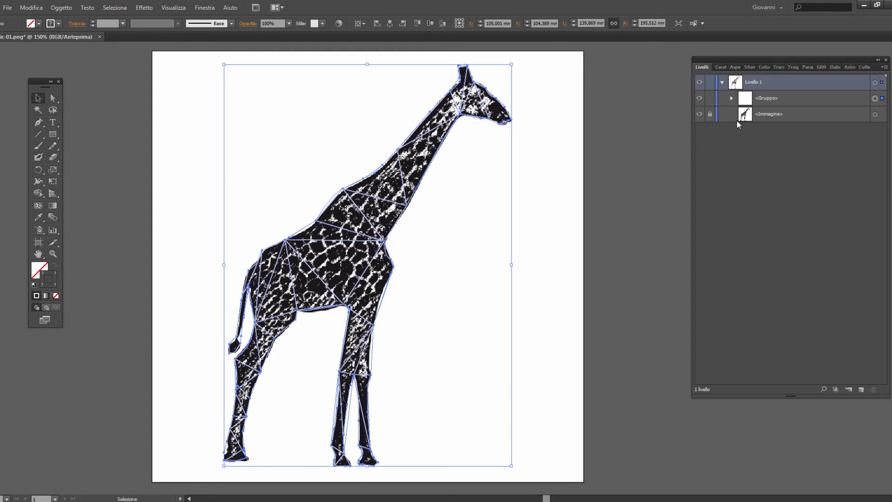
- Hide the traced photo and fill every facet with a white-to-black linear gradient
left_click(700, 114)
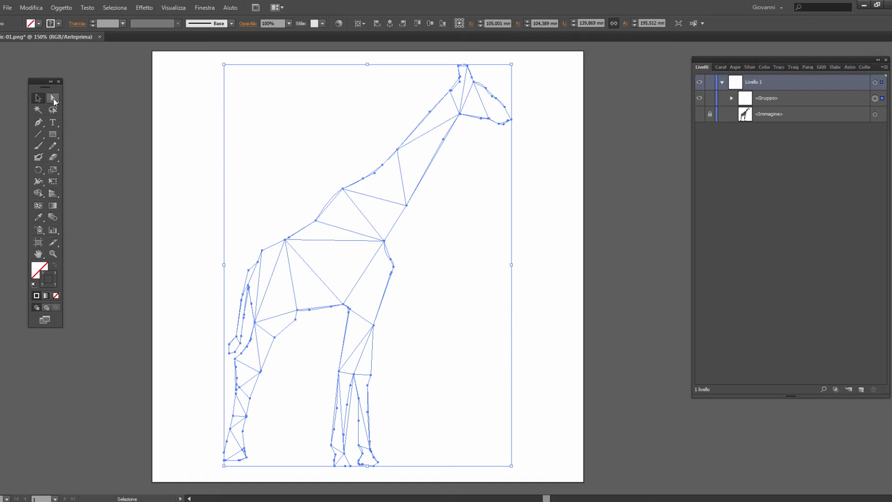
left_click(40, 270)
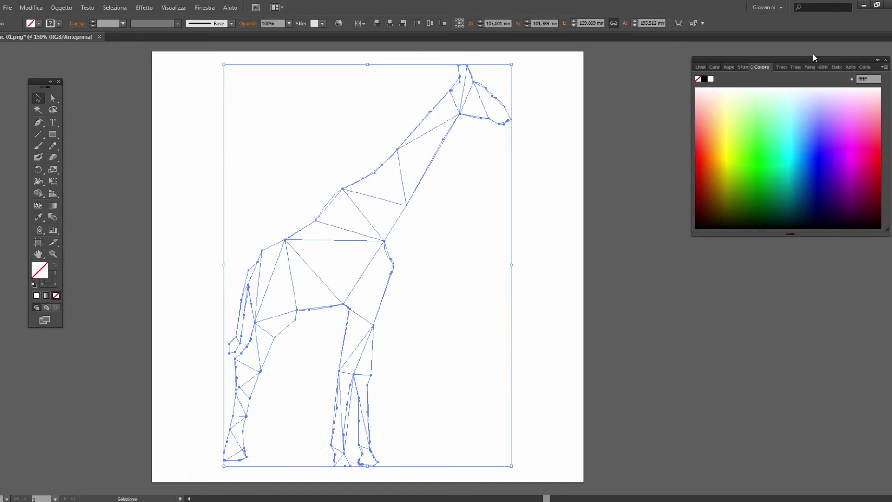
left_click(743, 67)
left_click(776, 191)
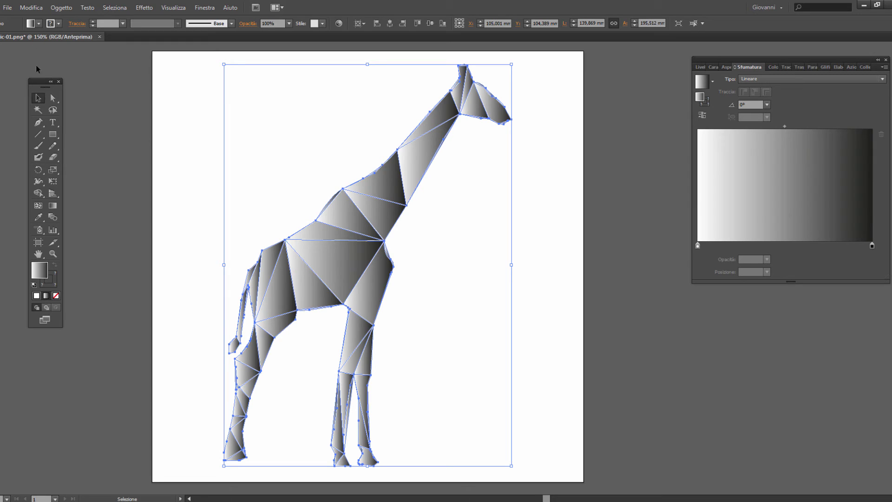
left_click(91, 121)
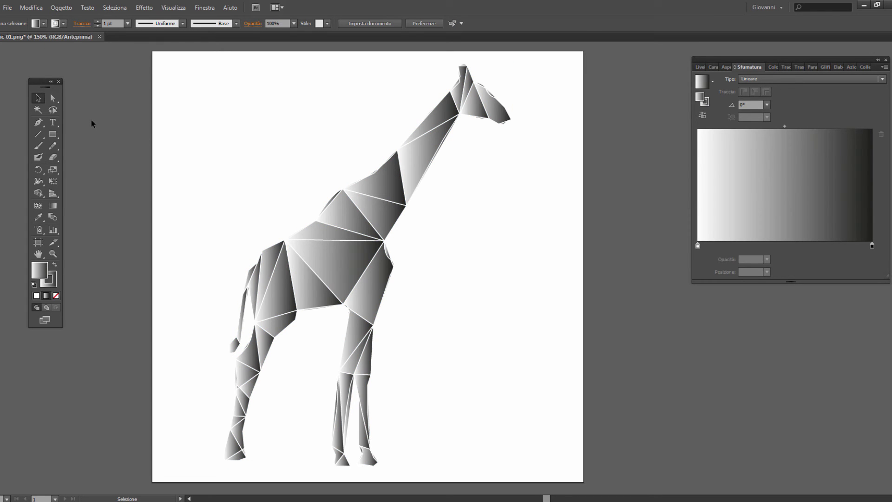
- Set the gradient's starting stop to a light yellow
left_click(698, 66)
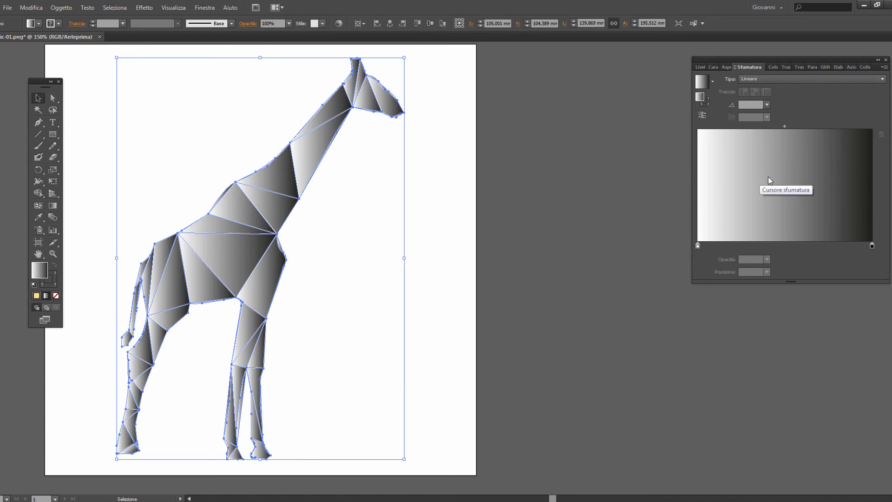
left_click(697, 246)
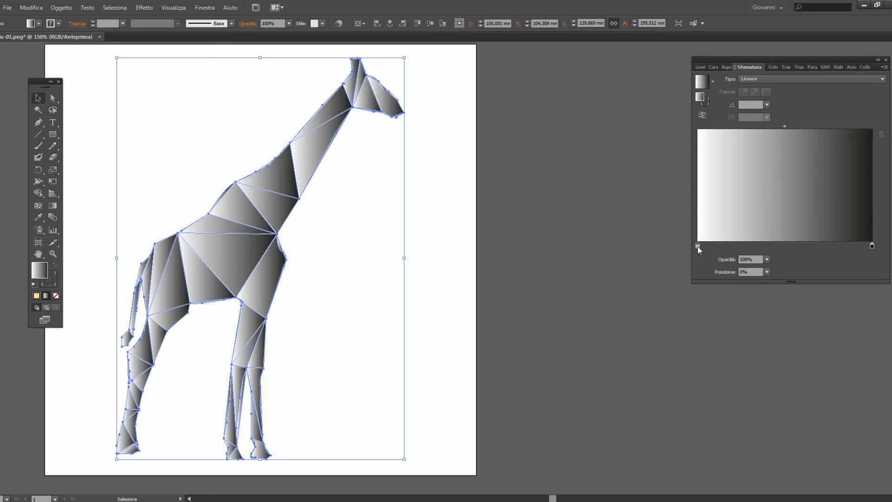
double_click(40, 272)
left_click_drag(628, 203, 629, 195)
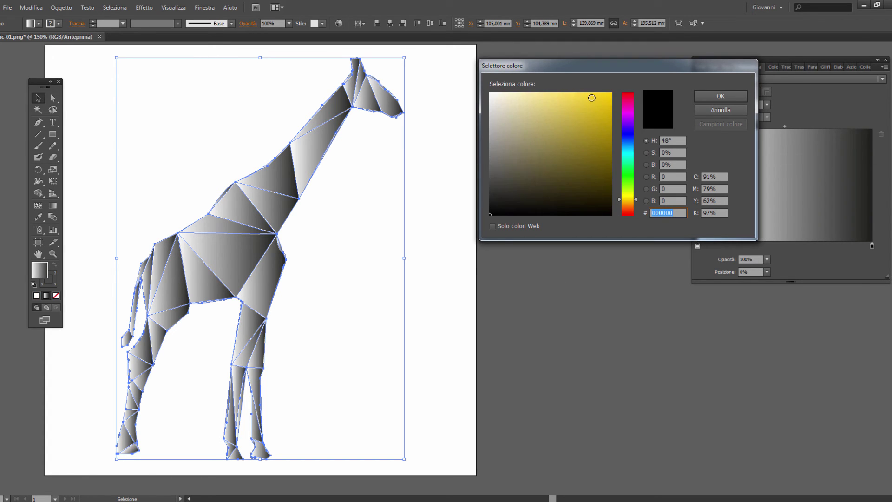
left_click(549, 90)
left_click(720, 96)
- Set the ending stop to deep gold #b27b00 and deselect to view the result
left_click(872, 245)
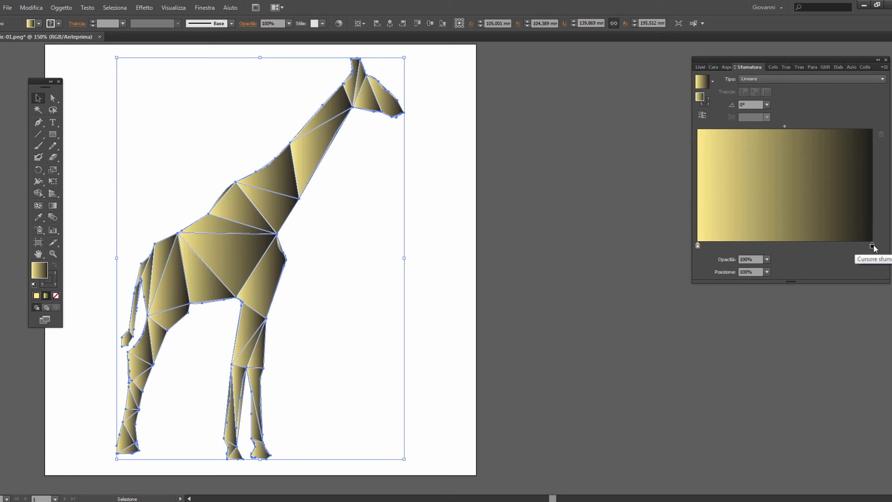
double_click(40, 271)
left_click_drag(628, 213, 627, 201)
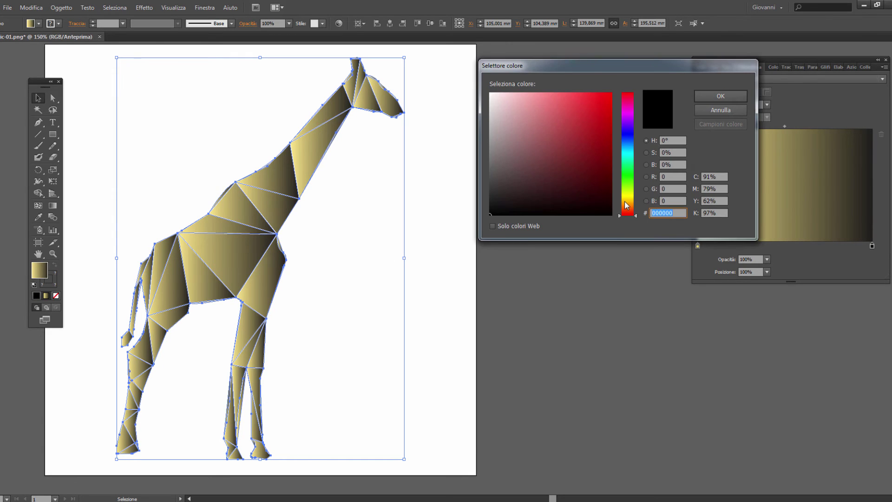
left_click_drag(599, 117, 622, 128)
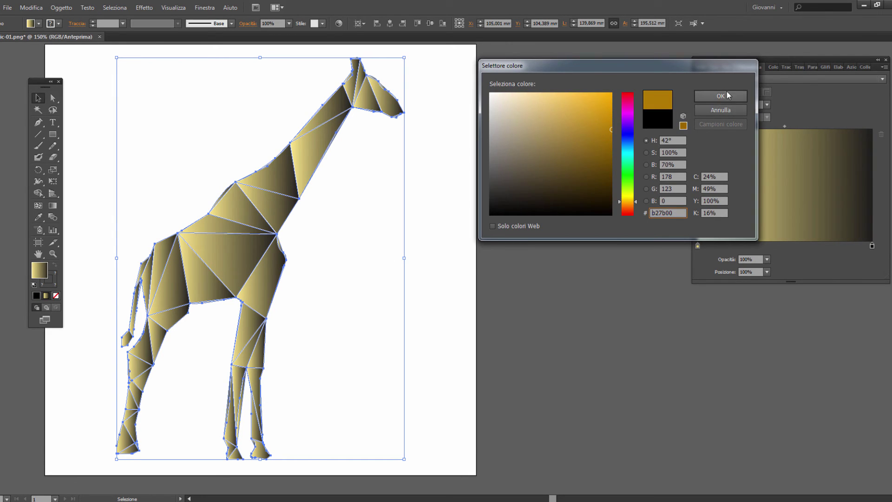
left_click(721, 96)
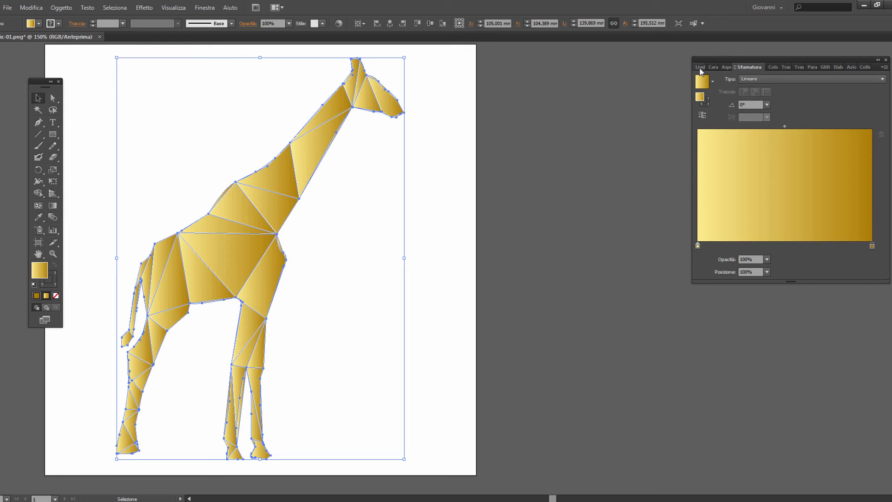
left_click(701, 70)
left_click(459, 240)
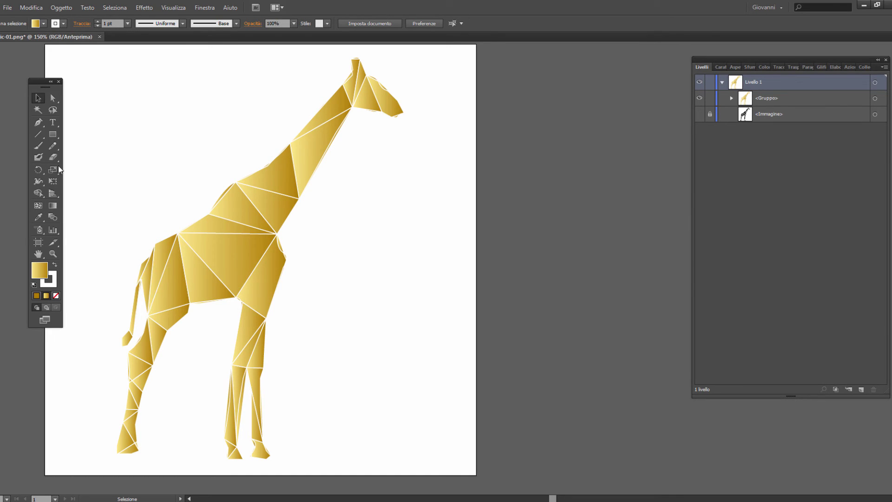
- Re-angle the hoof triangle's gradient diagonally down-right
left_click(52, 206)
scroll(72, 431, "up", 2)
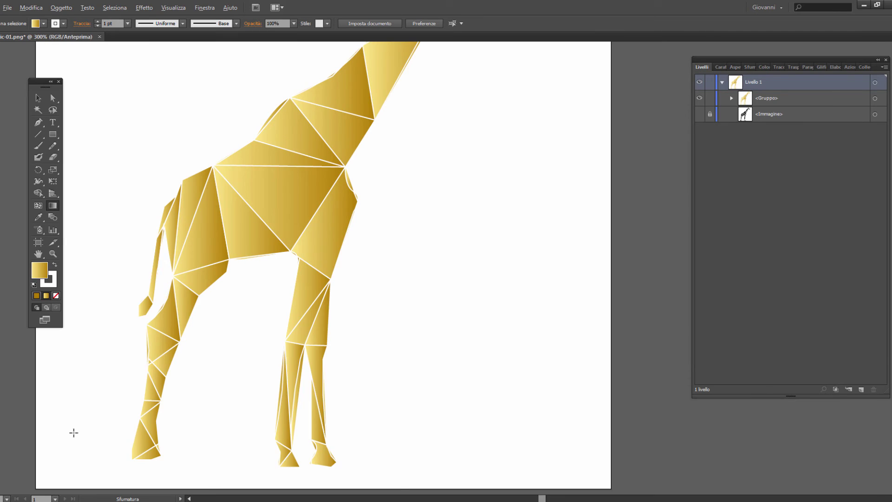
scroll(74, 432, "up", 1)
scroll(119, 423, "down", 1)
scroll(120, 423, "down", 1)
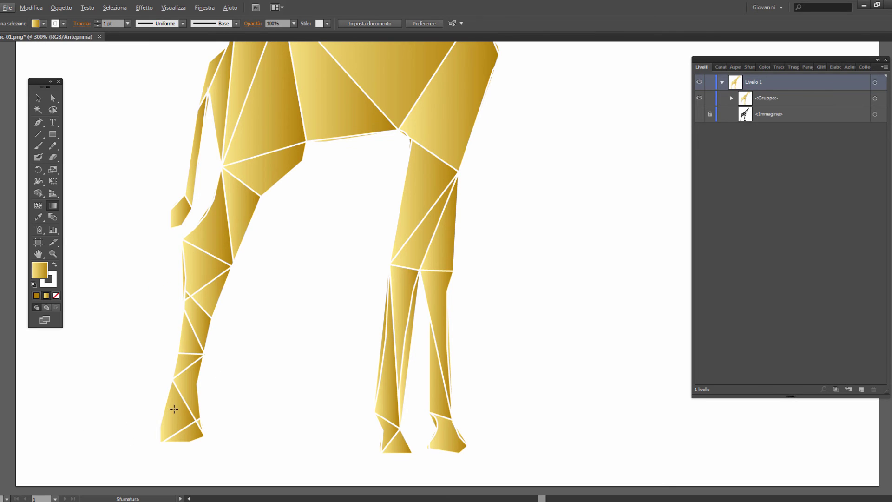
left_click(52, 97)
left_click(174, 405)
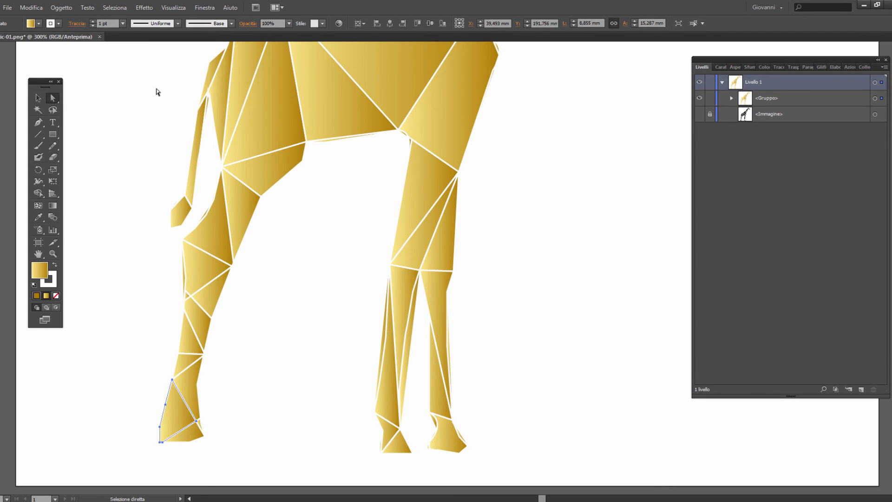
left_click(52, 205)
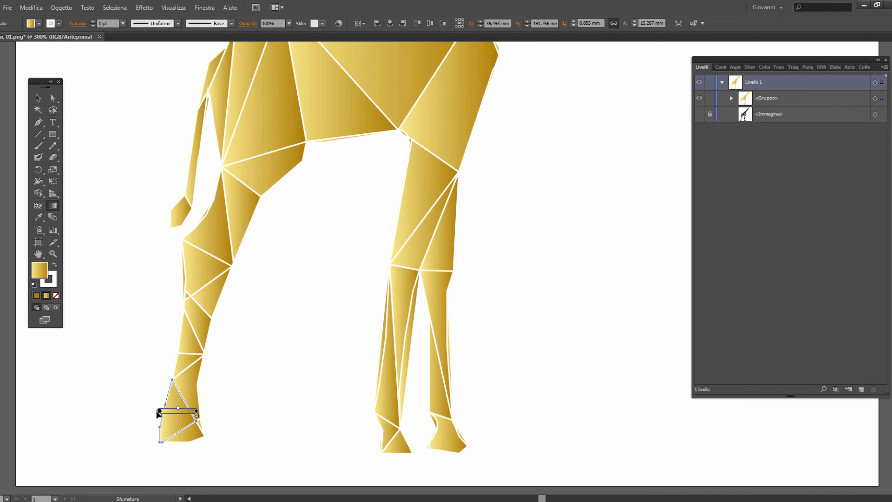
left_click_drag(158, 413, 167, 411)
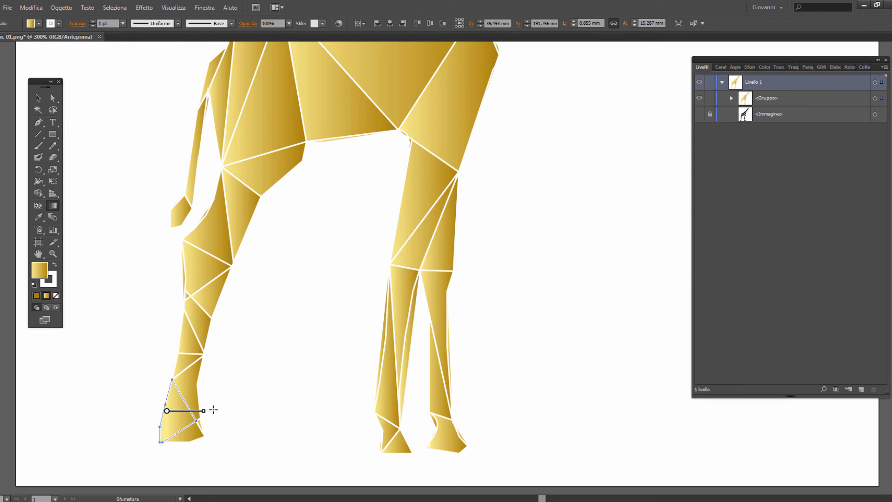
left_click_drag(207, 411, 186, 430)
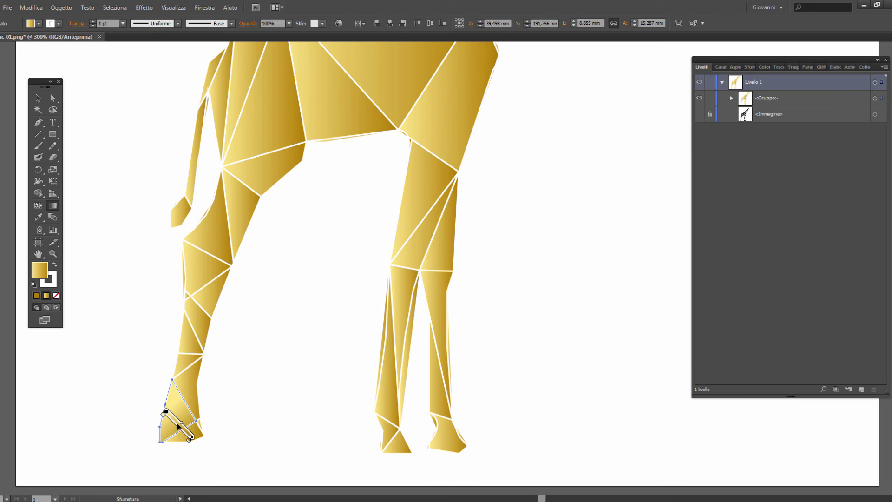
left_click_drag(178, 425, 172, 418)
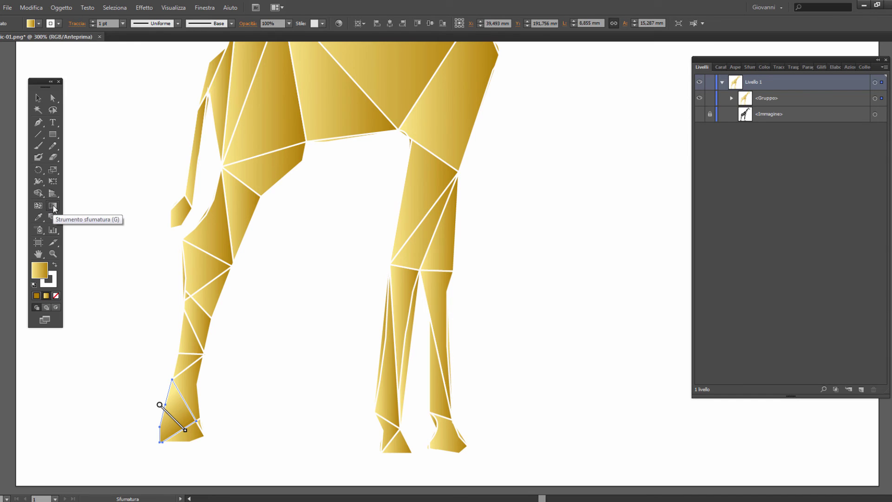
- Redraw a shorter diagonal gradient on the lower-leg triangle above the hoof
left_click(52, 97)
left_click(188, 382)
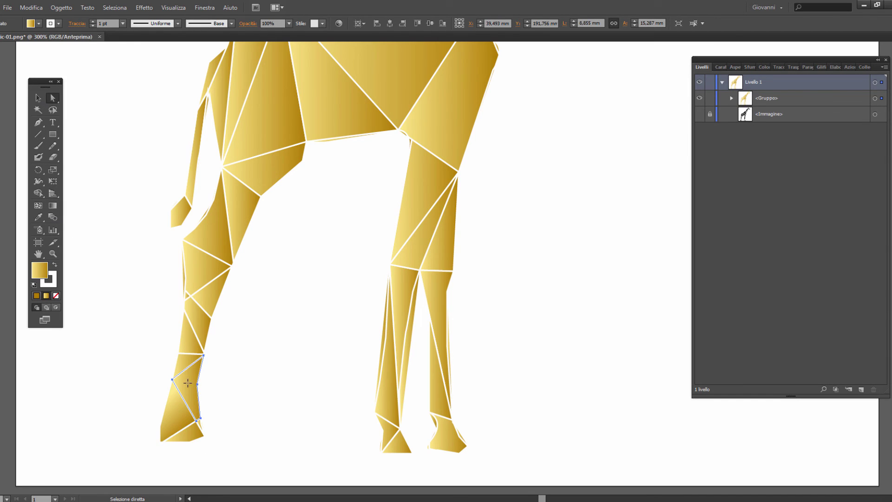
left_click(52, 206)
left_click_drag(212, 380, 211, 366)
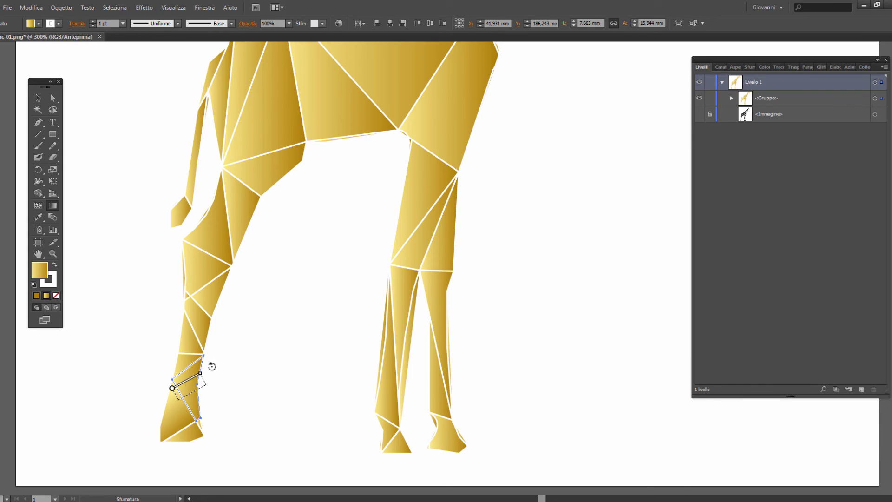
left_click_drag(155, 418, 208, 384)
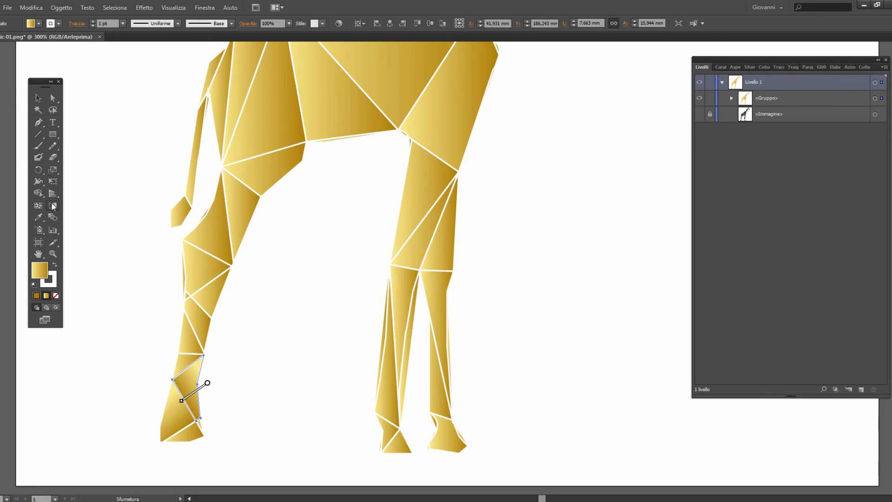
- Angle the upper knee triangle's gradient diagonally down-right
left_click(40, 97)
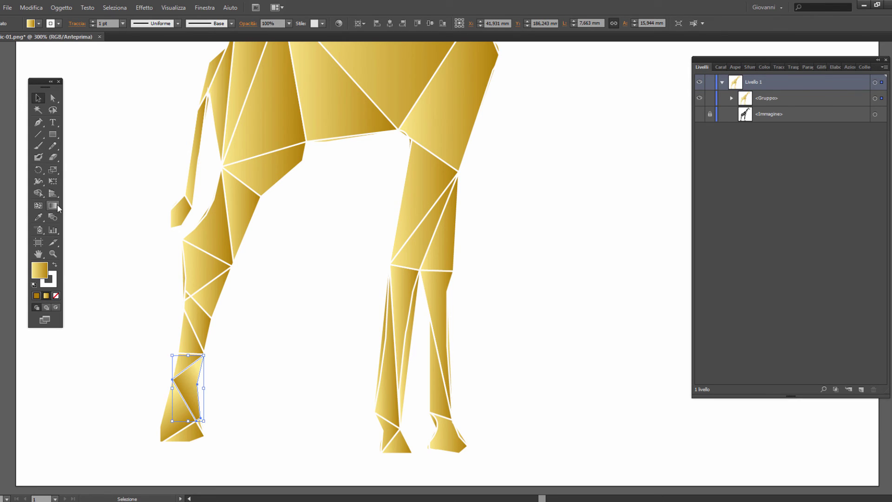
left_click(51, 96)
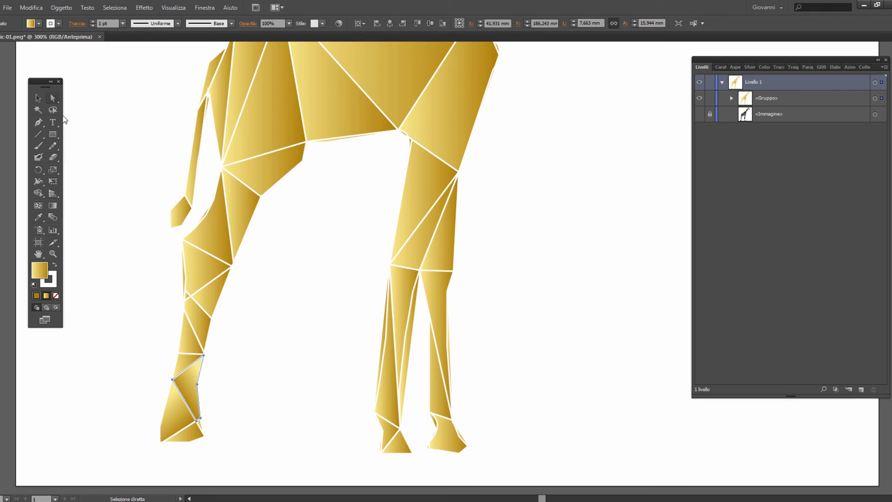
left_click(200, 271)
left_click(53, 205)
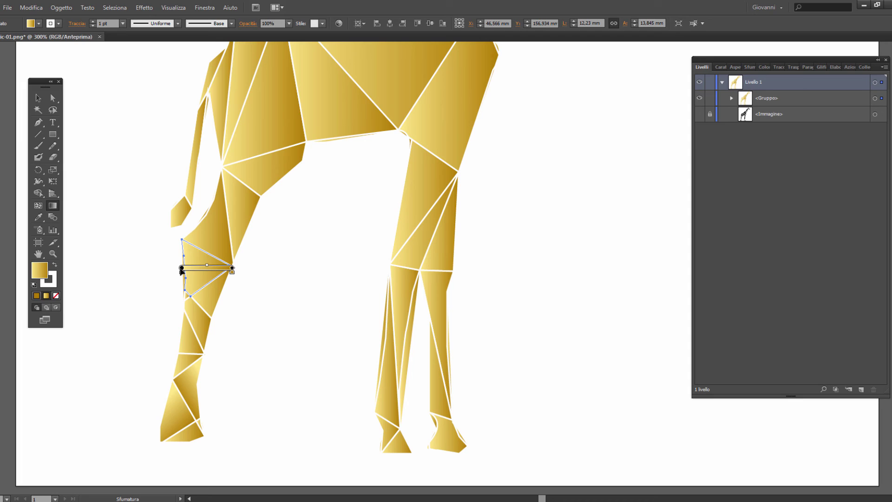
mouse_move(192, 259)
left_mouse_down()
mouse_move(225, 297)
mouse_move(192, 258)
left_mouse_up()
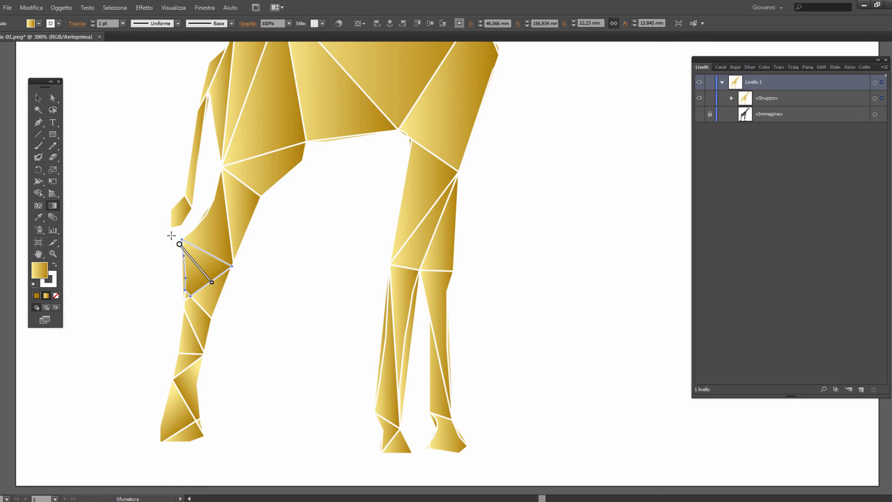
mouse_move(207, 268)
mouse_move(185, 247)
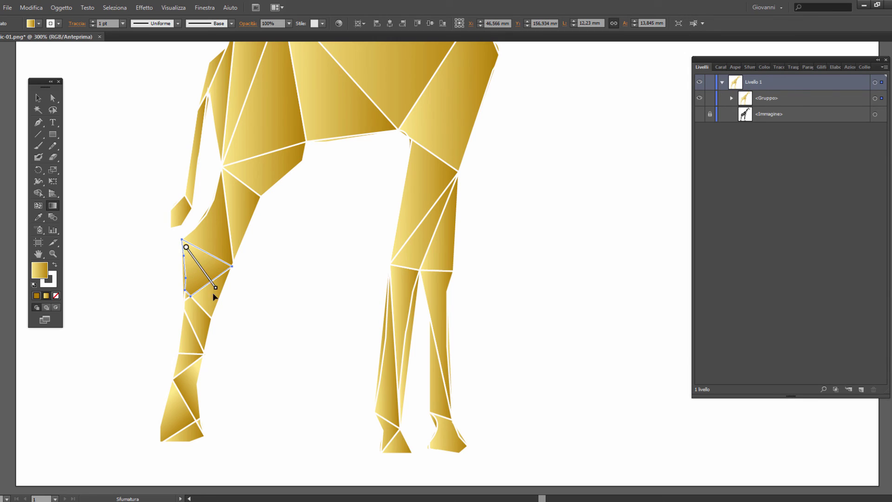
scroll(326, 232, "up", 3)
key("a")
left_click(392, 185)
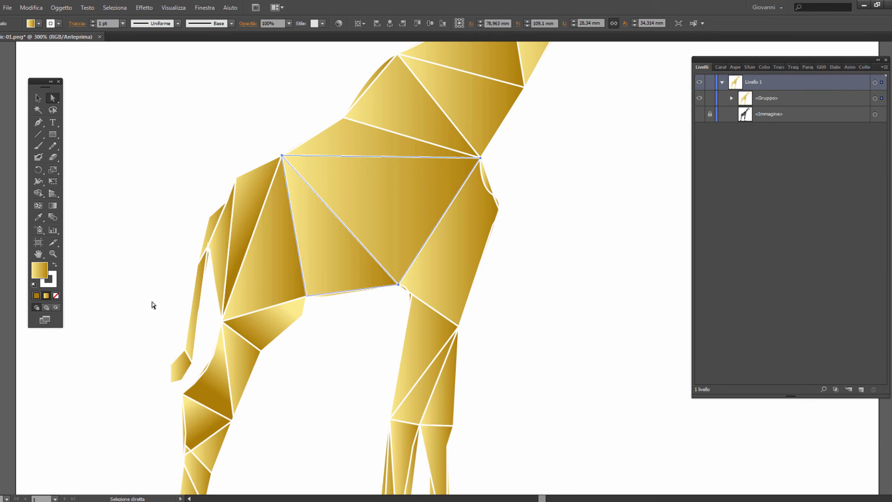
- Give the large central body triangle a diagonal gradient running up and right
left_click(52, 205)
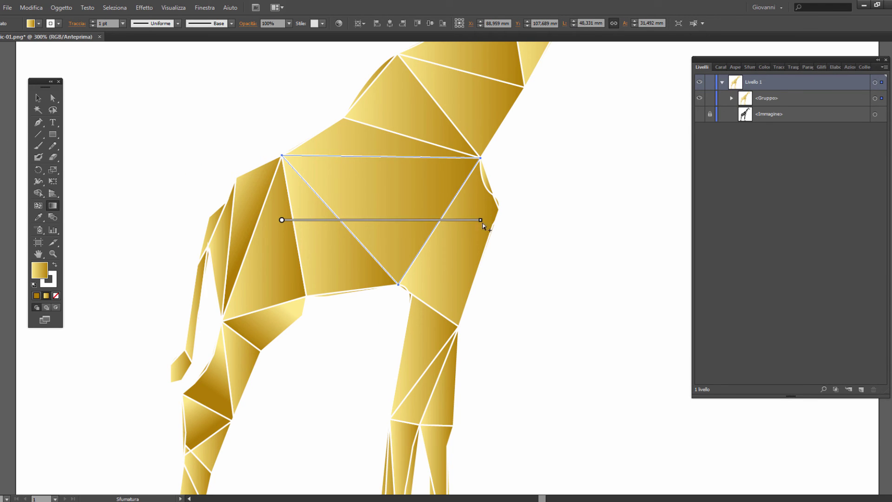
left_click_drag(481, 222, 413, 220)
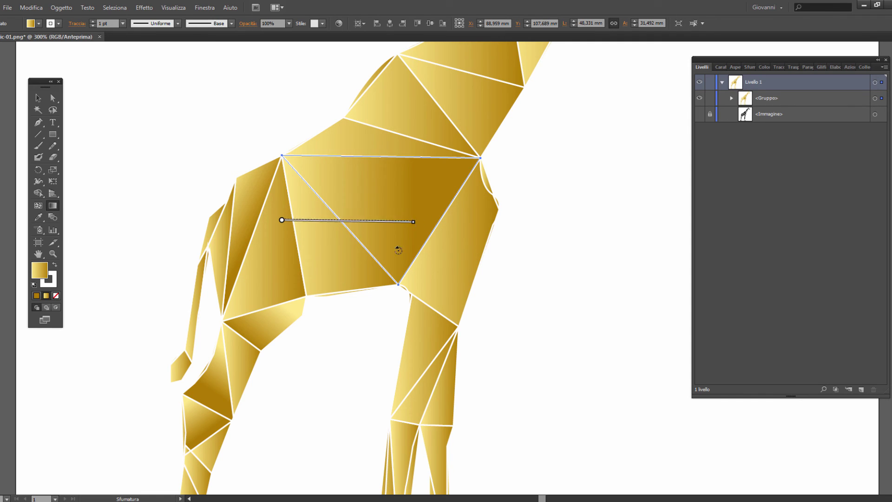
left_click_drag(322, 247, 248, 356)
left_click_drag(312, 268, 397, 163)
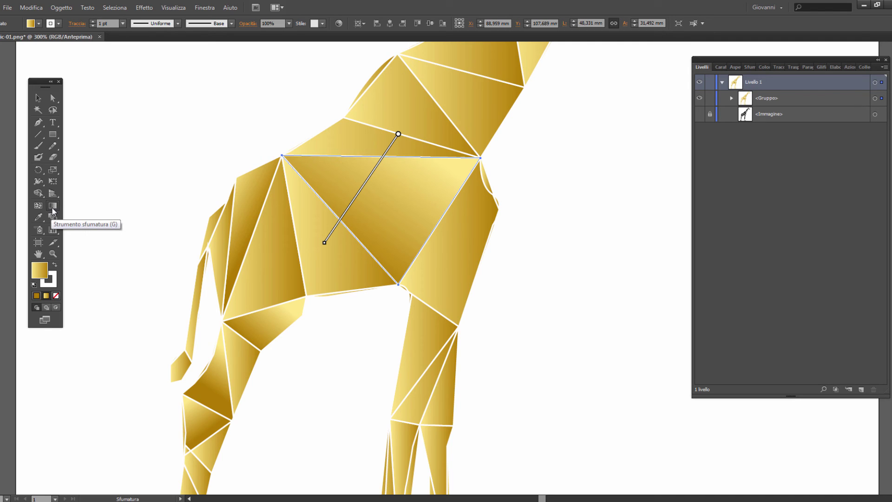
- Tilt and refine the gradient on the thin triangle above the body
left_click(53, 134)
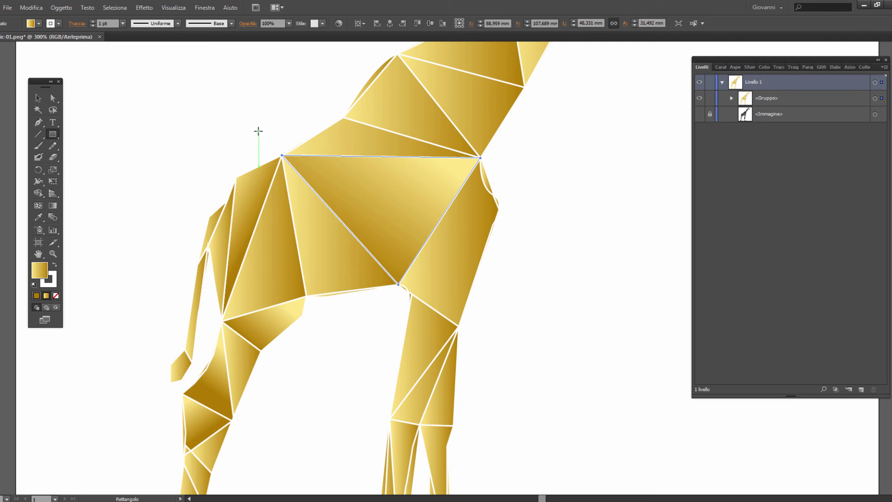
left_click(53, 98)
left_click(314, 136)
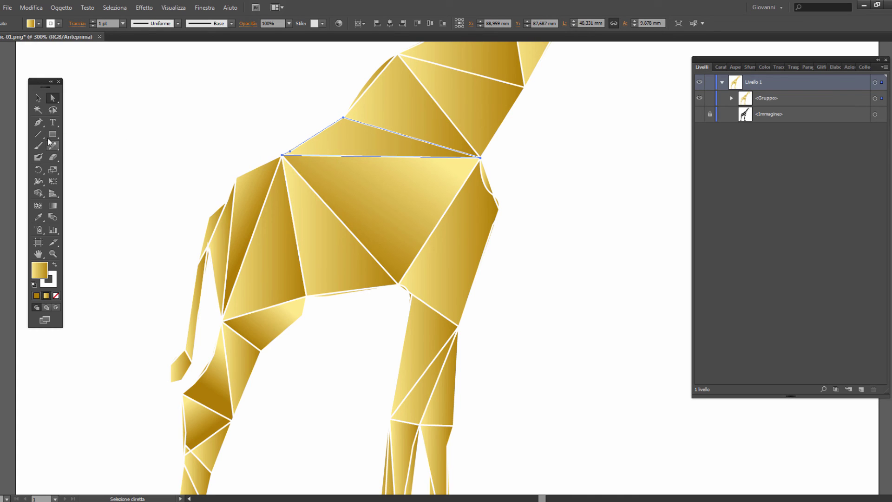
left_click(53, 205)
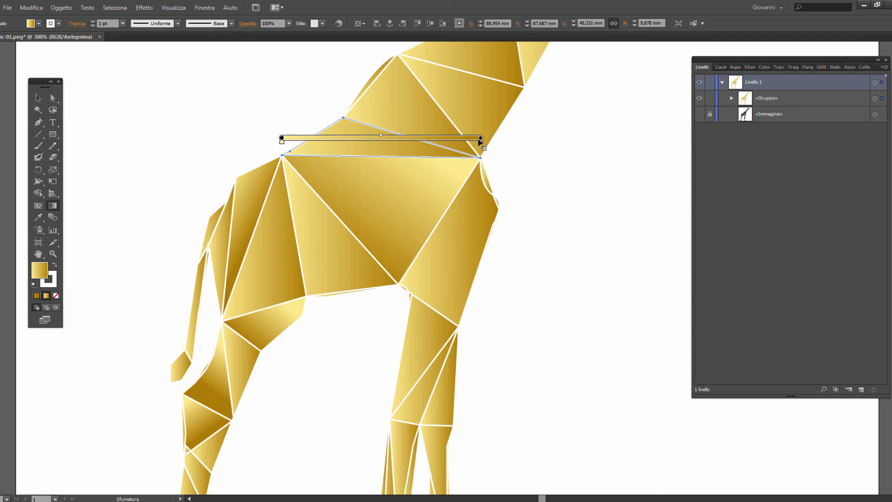
mouse_move(480, 138)
left_mouse_down()
mouse_move(352, 158)
mouse_move(284, 359)
mouse_move(350, 220)
left_mouse_up()
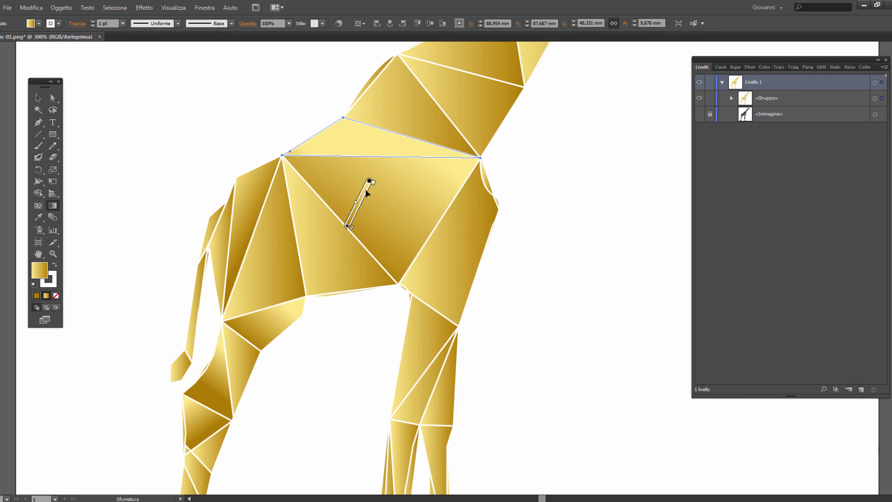
left_click_drag(369, 181, 400, 119)
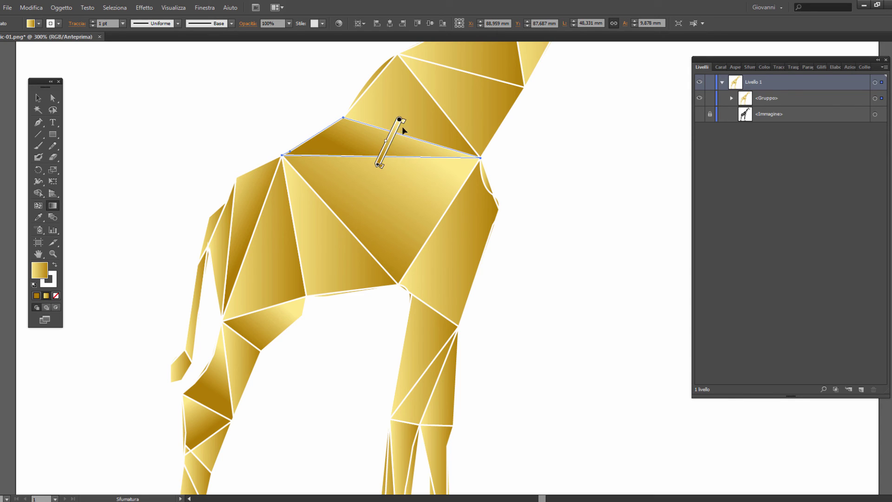
left_click_drag(377, 170, 366, 188)
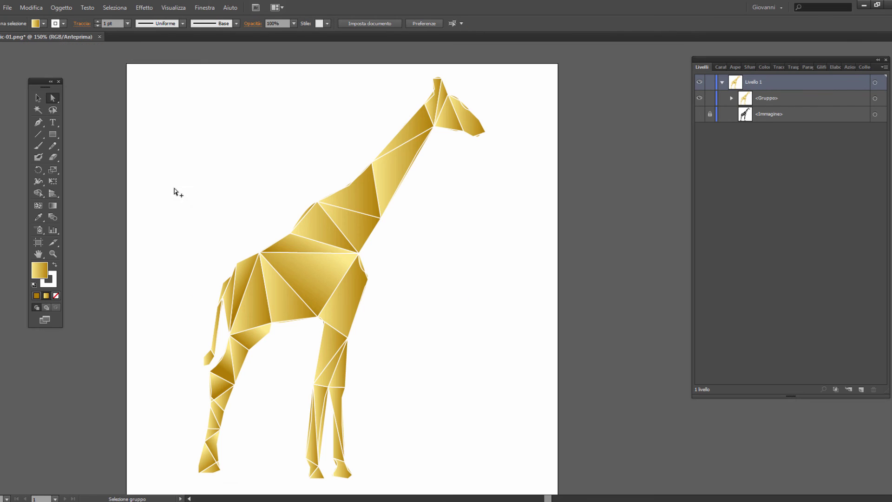
- Shorten and angle the left-of-centre body triangle's gradient diagonally down-right, then deselect
left_click(292, 307)
left_click(51, 206)
mouse_move(259, 288)
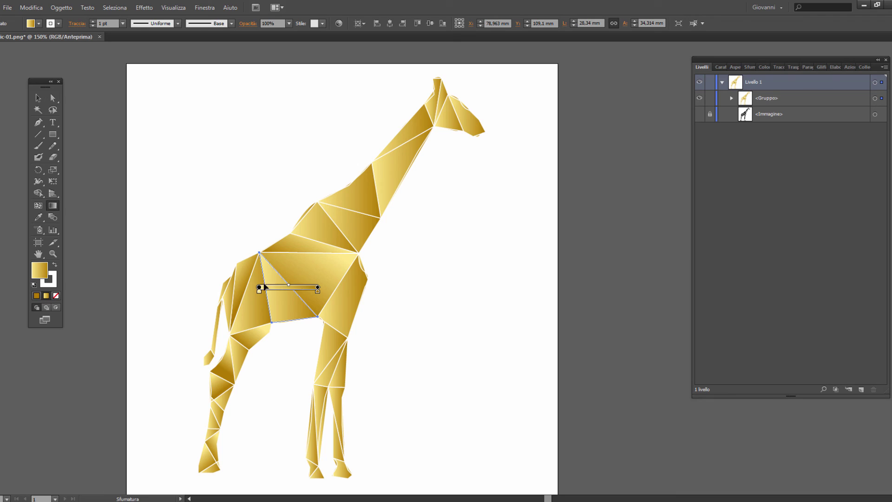
left_click_drag(319, 291, 307, 287)
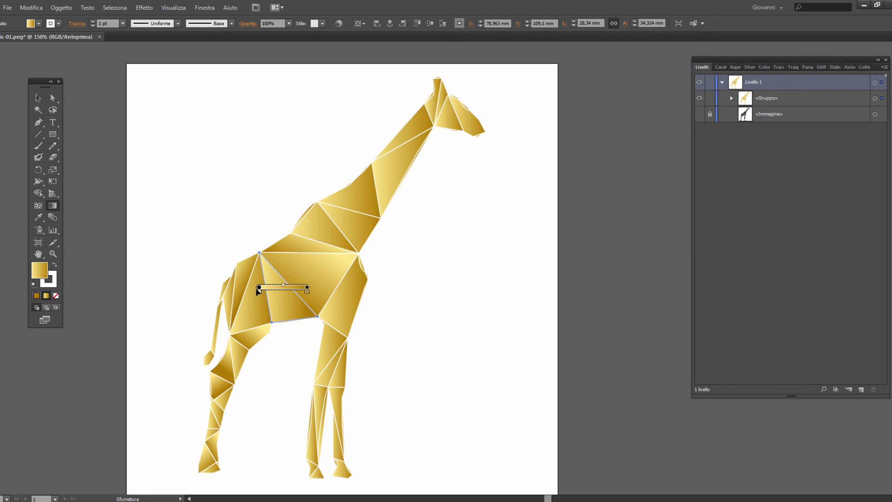
left_click_drag(303, 289, 292, 324)
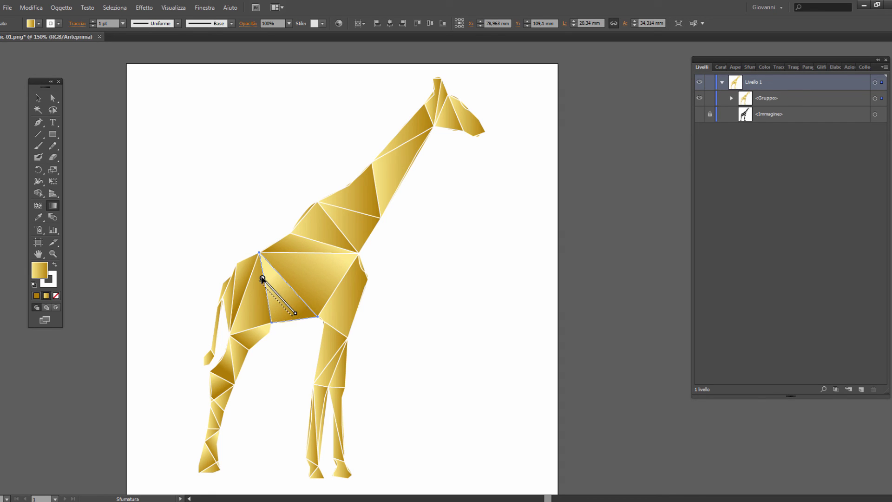
left_click_drag(262, 285, 257, 279)
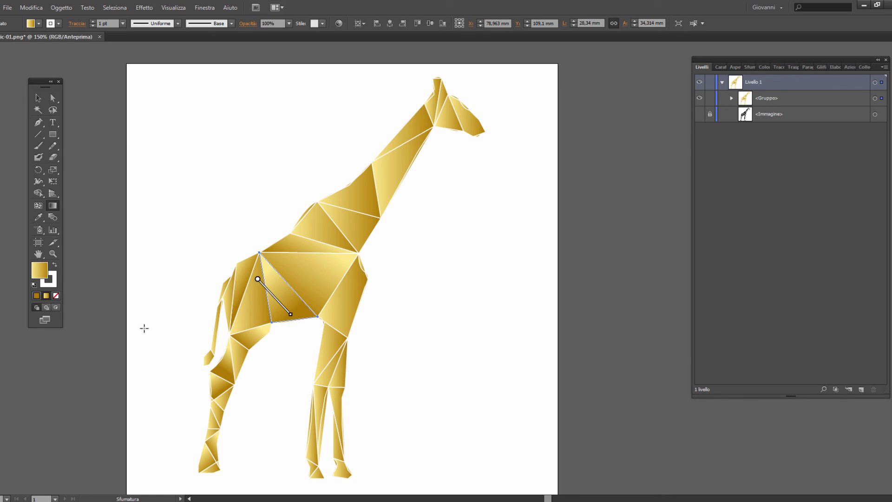
left_click(52, 99)
left_click(96, 124)
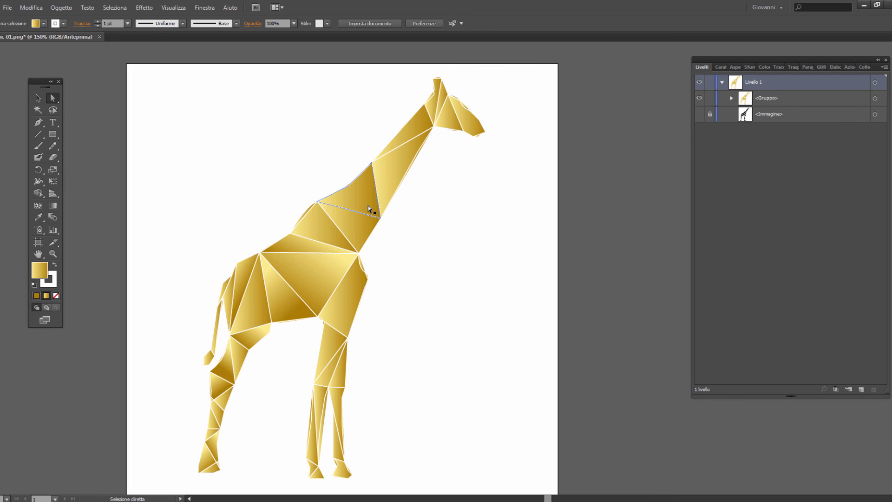
- Set the stroke to None on the front foot and lower leg facets
key("v")
left_click(53, 103)
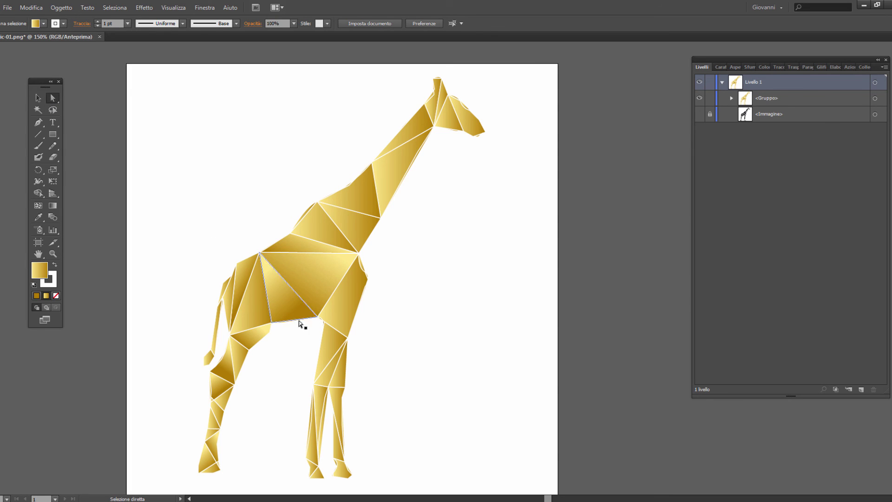
left_click(213, 468)
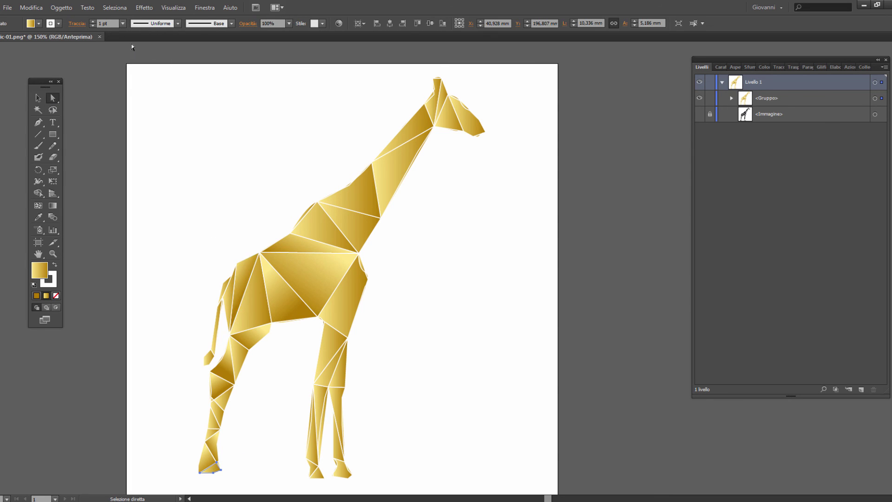
left_click(93, 26)
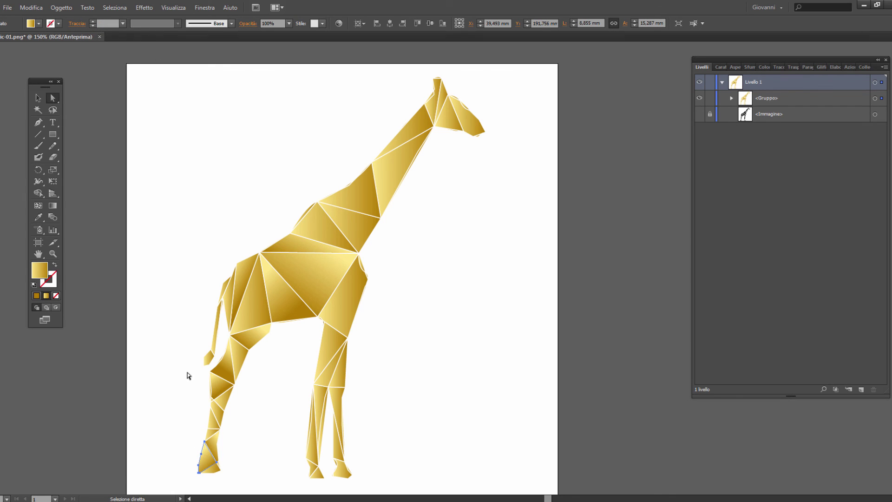
left_click(217, 450)
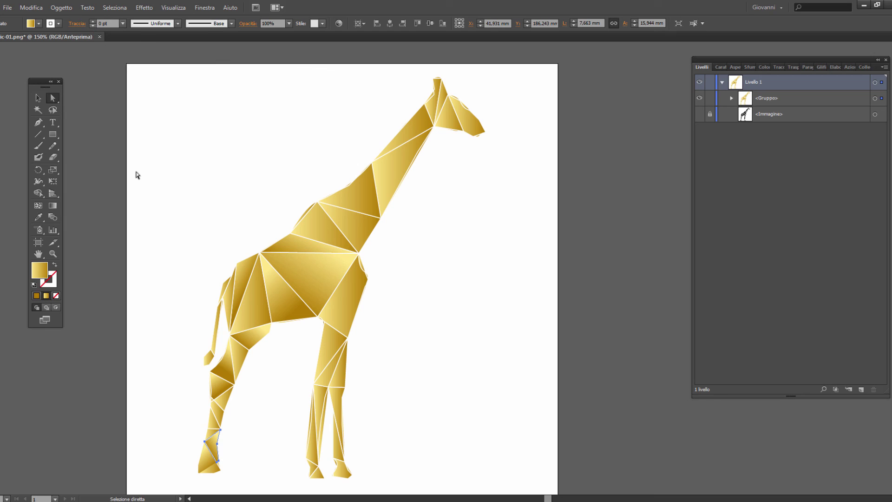
left_click(210, 440)
left_click(210, 431)
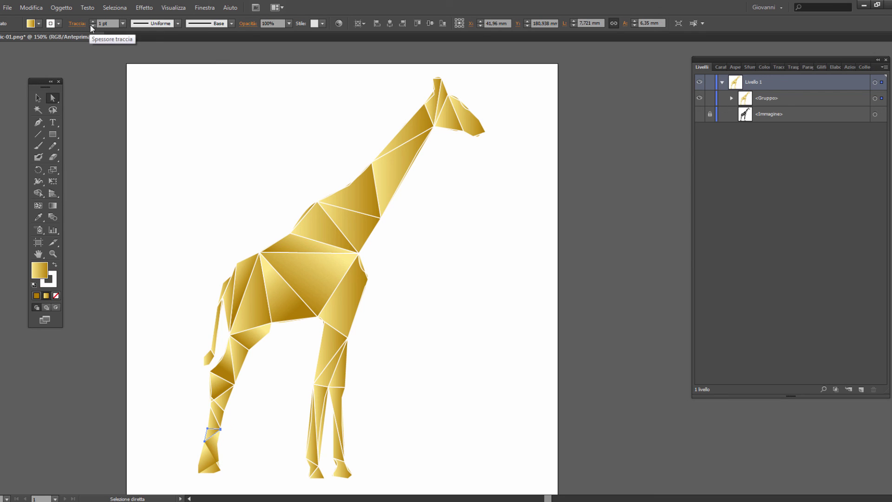
left_click(214, 415)
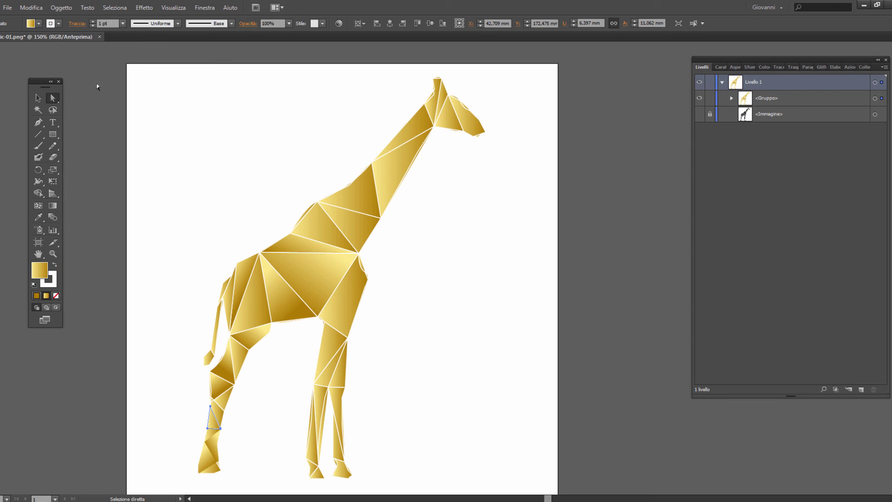
left_click(219, 414)
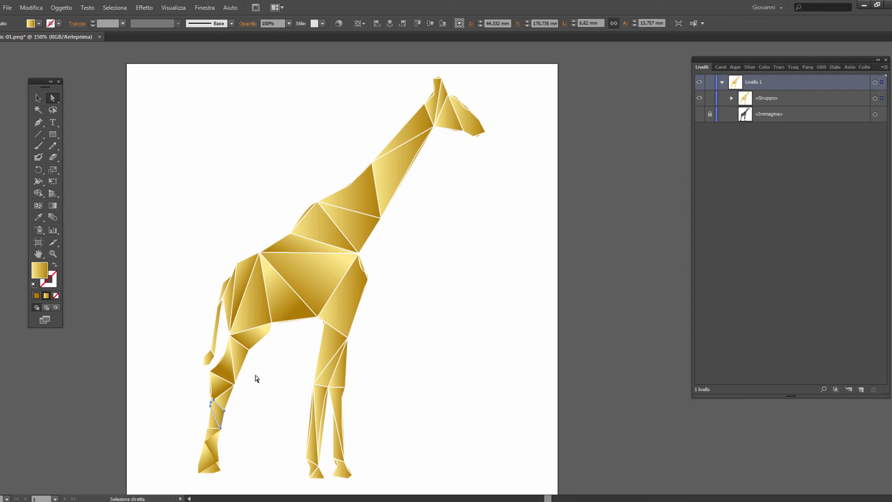
left_click(225, 401)
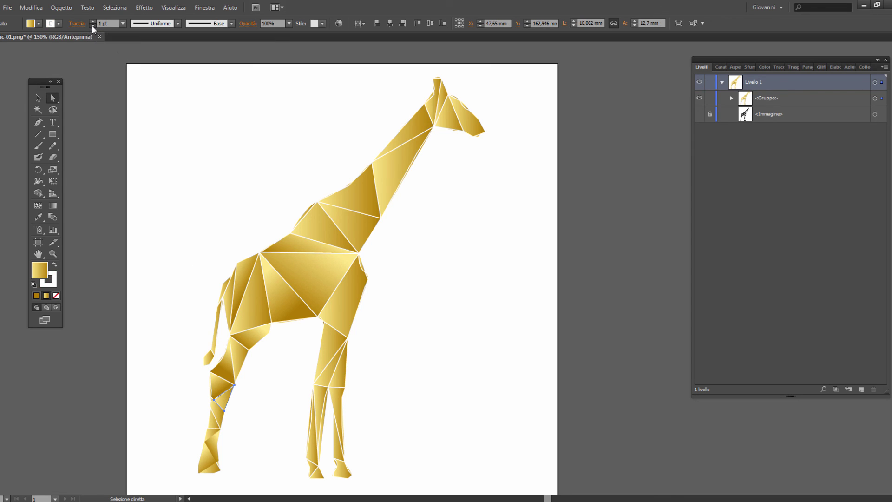
left_click(219, 379, "shift")
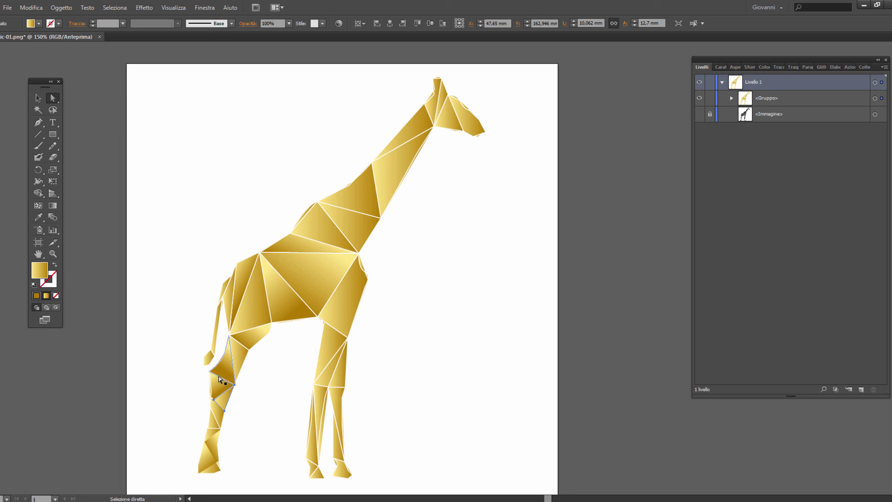
left_click(93, 26)
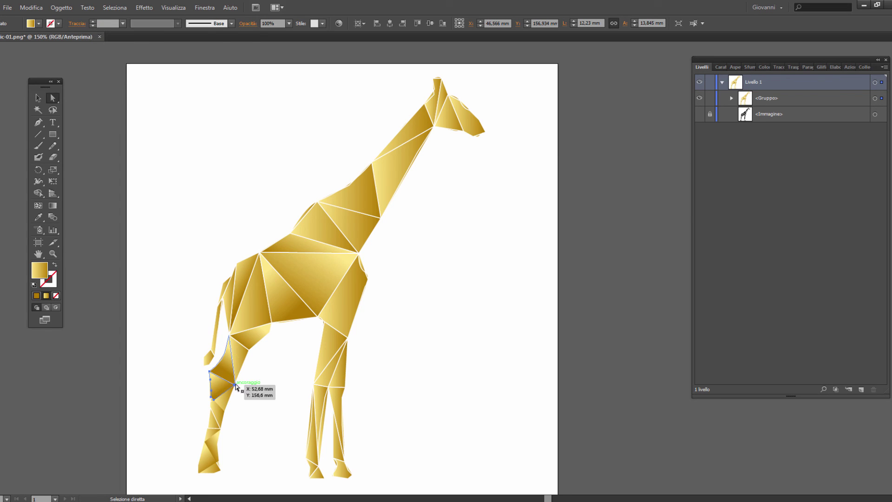
- Stretch the leg sliver's bottom anchor toward the knee and remove the knee piece's stroke
left_click(222, 360)
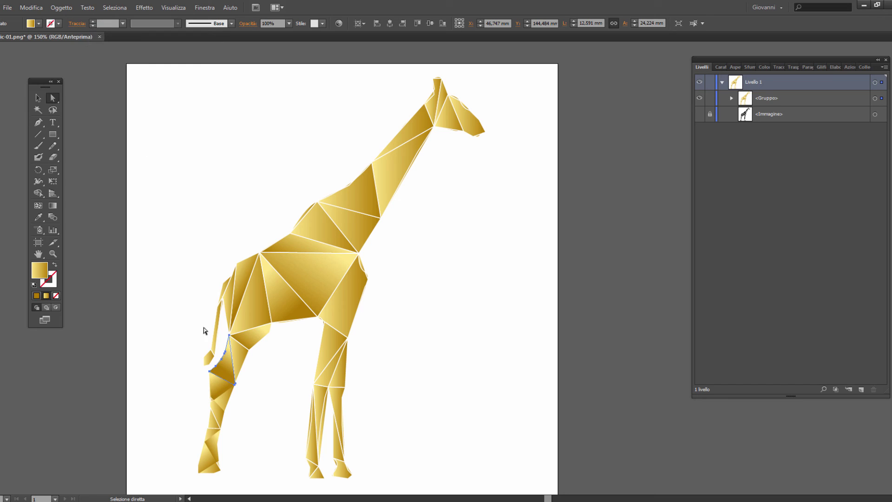
left_click(218, 323)
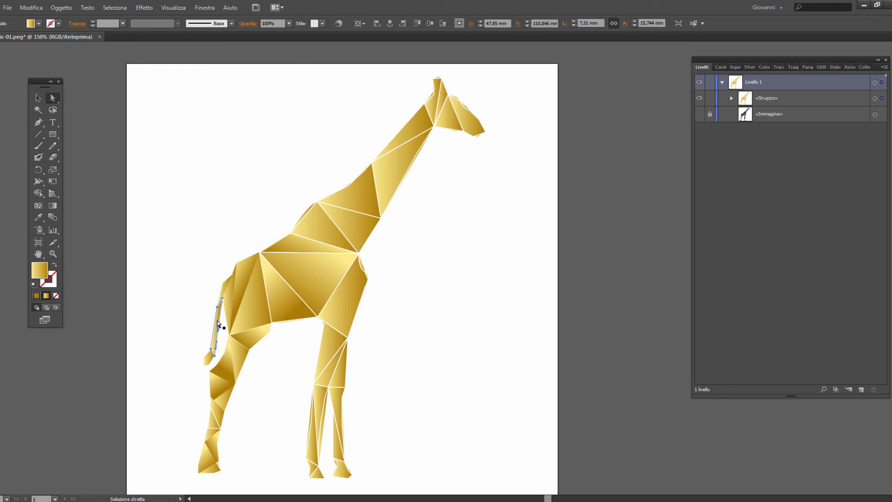
left_click_drag(214, 355, 206, 367)
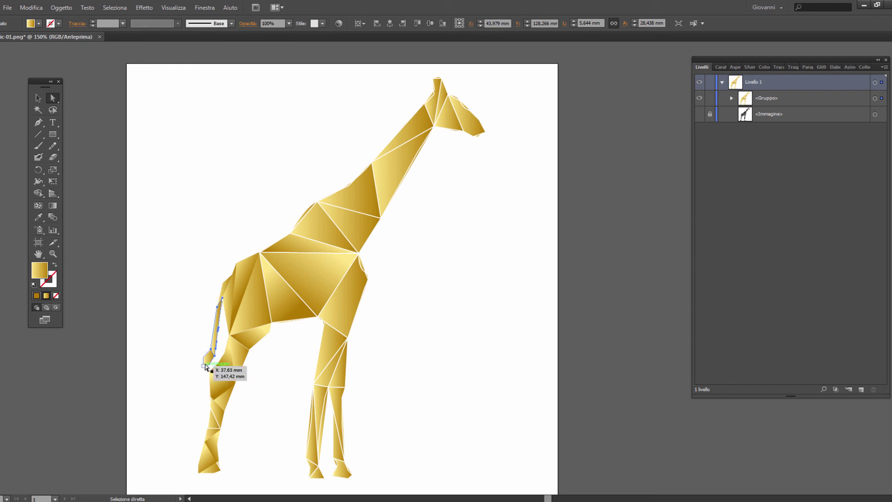
left_click(207, 359)
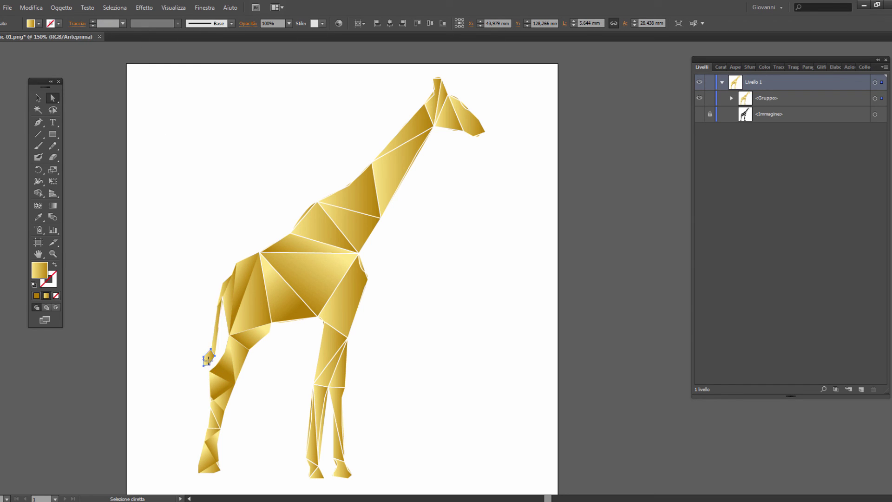
left_click(92, 26)
left_click(302, 304)
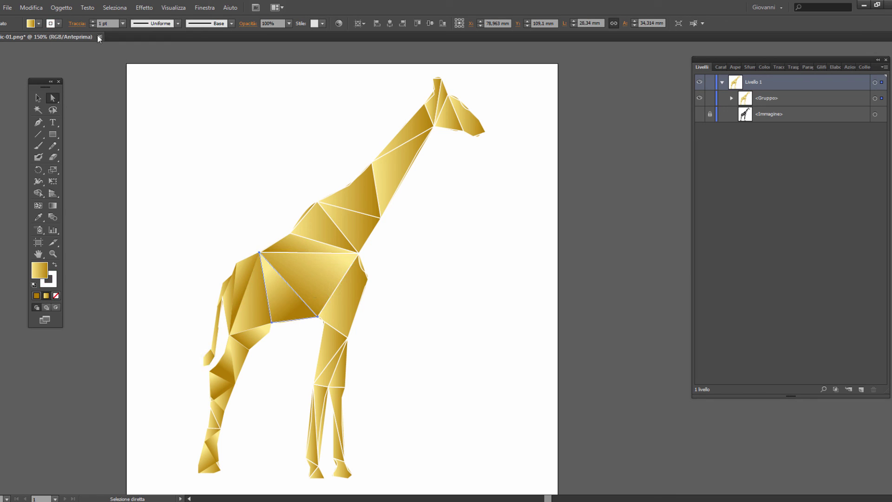
left_click(314, 285)
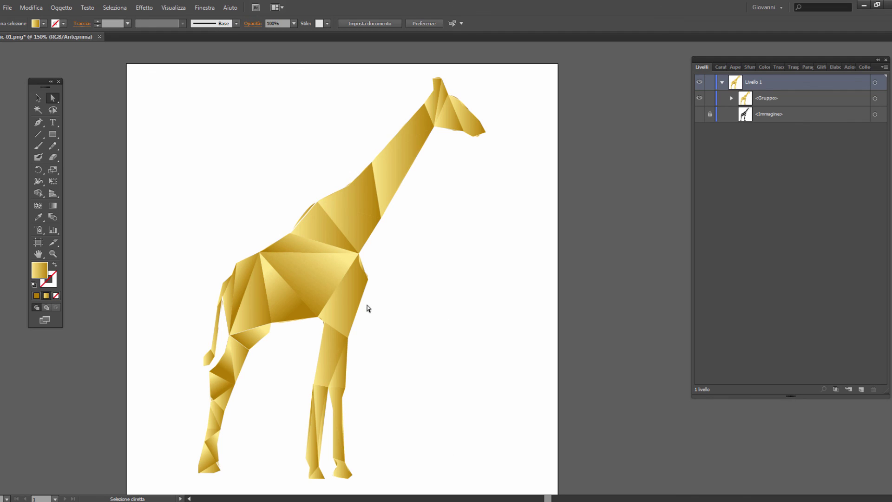
- Zoom in on the neck and delete the stray sliver
key("alt")
left_click(217, 323)
left_click(218, 321)
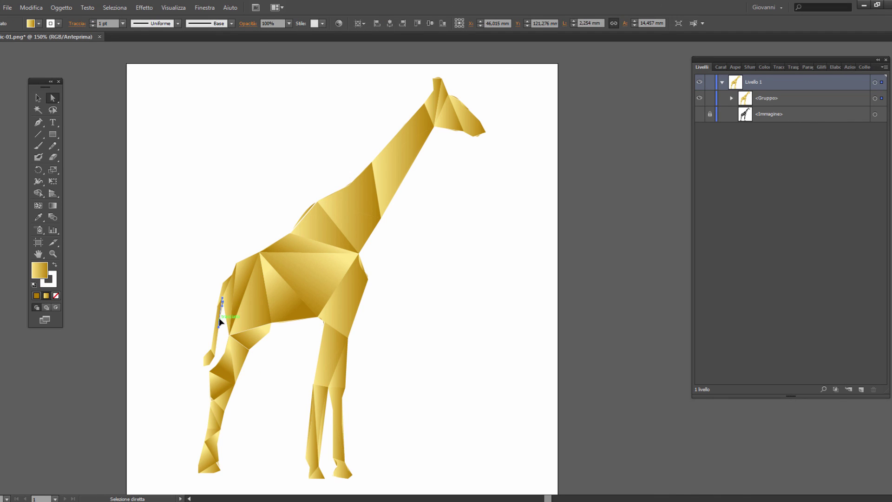
scroll(320, 279, "up", 1)
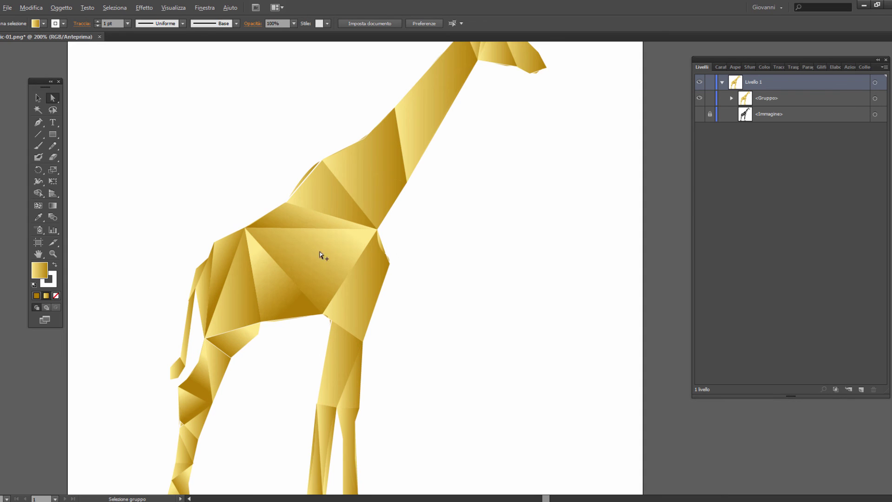
scroll(309, 164, "up", 1)
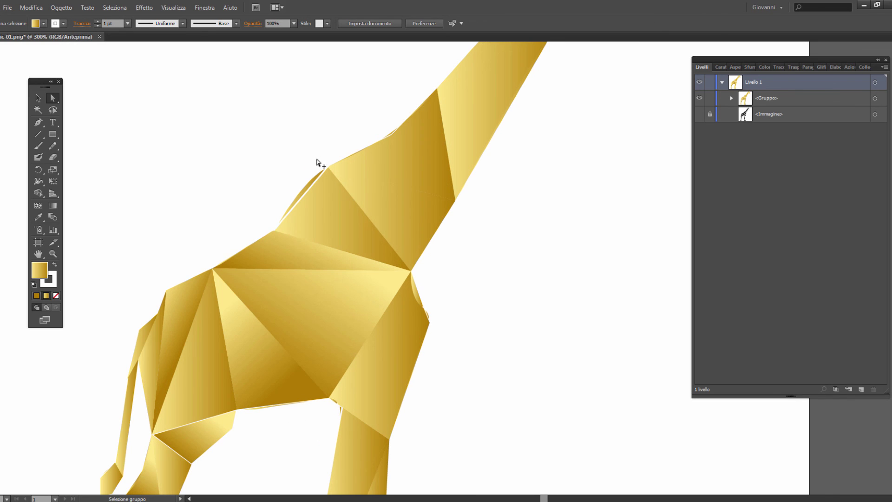
left_click(394, 134)
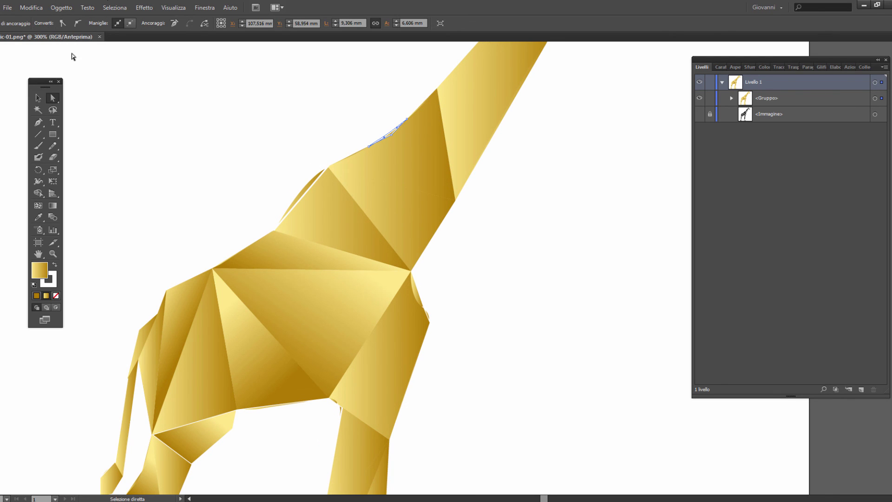
key("Delete")
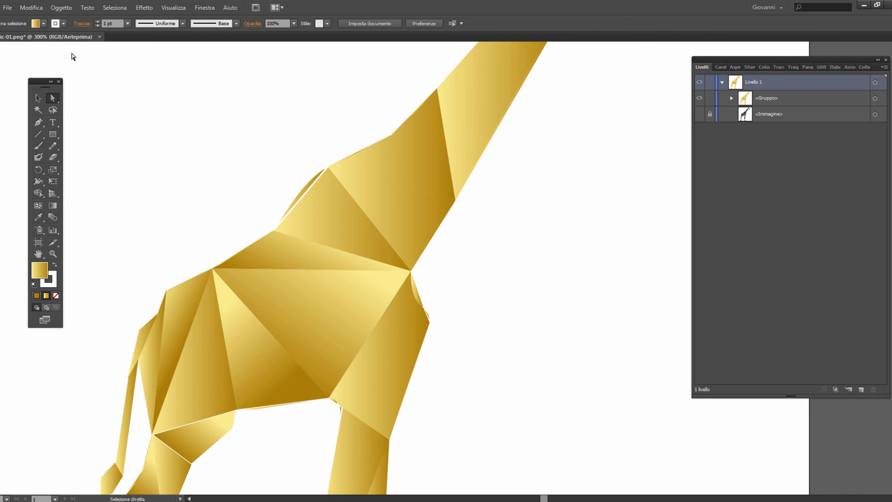
- Check a second thin neck sliver, deselect, and zoom back out to the artboard
left_click(306, 191)
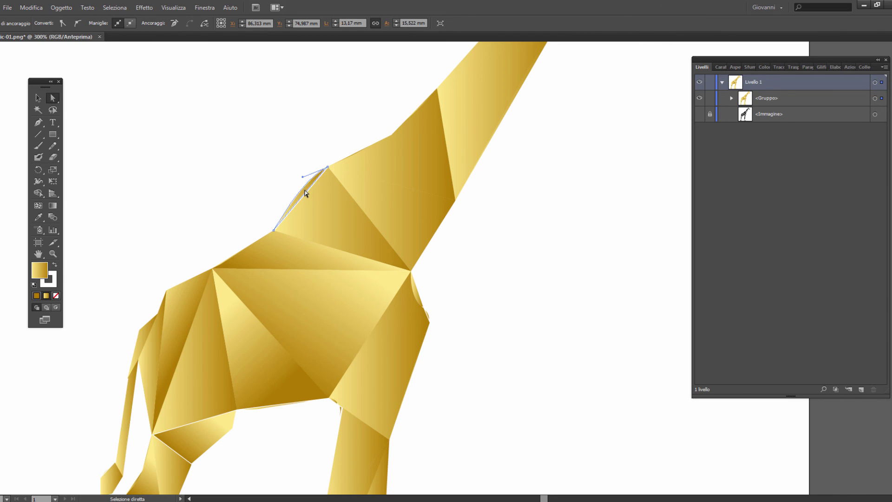
left_click(305, 189)
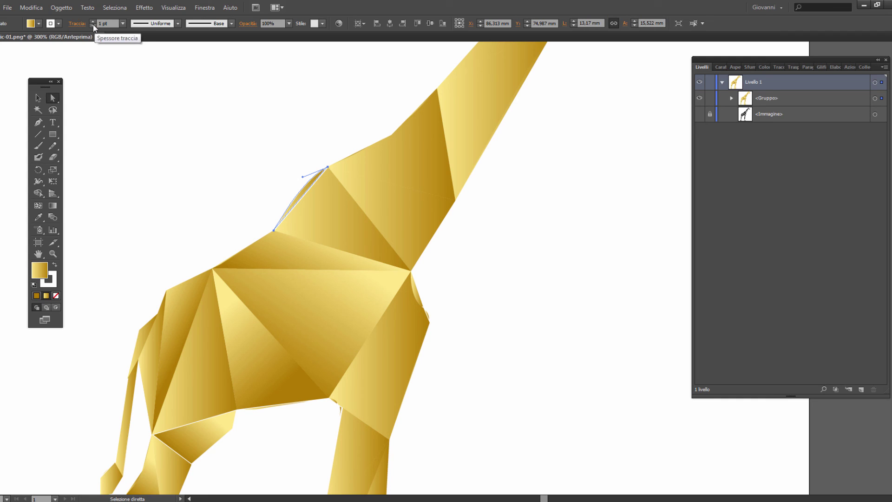
key("ctrl+shift+a")
scroll(202, 157, "down", 1)
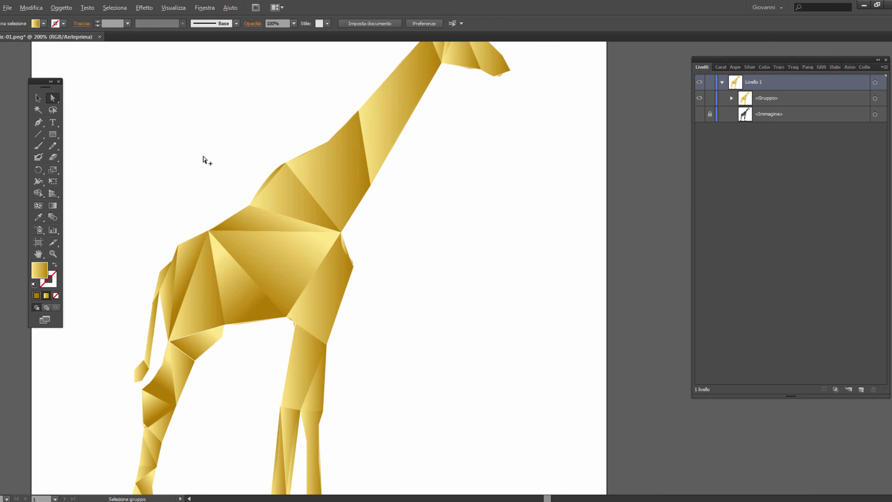
scroll(202, 157, "down", 2)
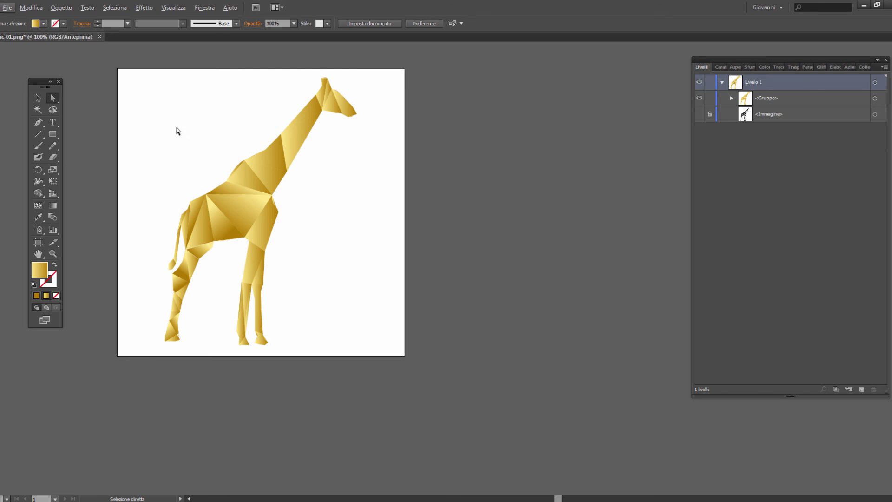
scroll(176, 127, "up", 2)
scroll(184, 139, "up", 1)
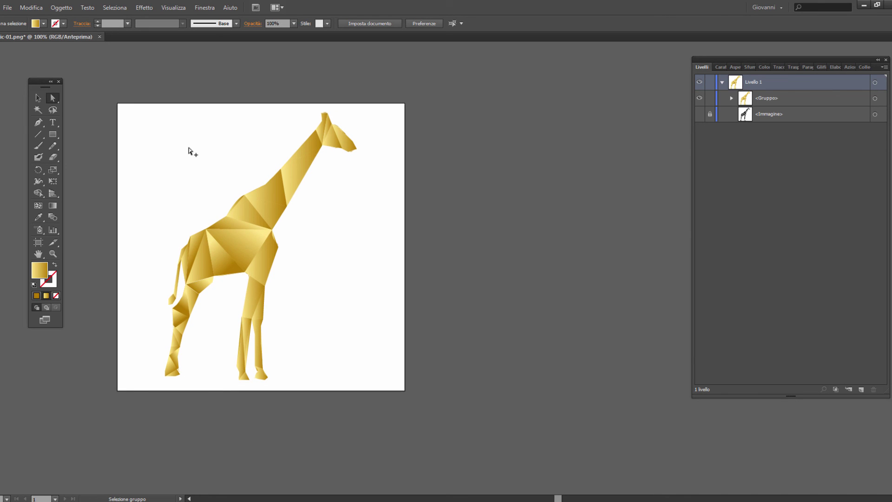
scroll(188, 151, "up", 1)
scroll(199, 160, "down", 1)
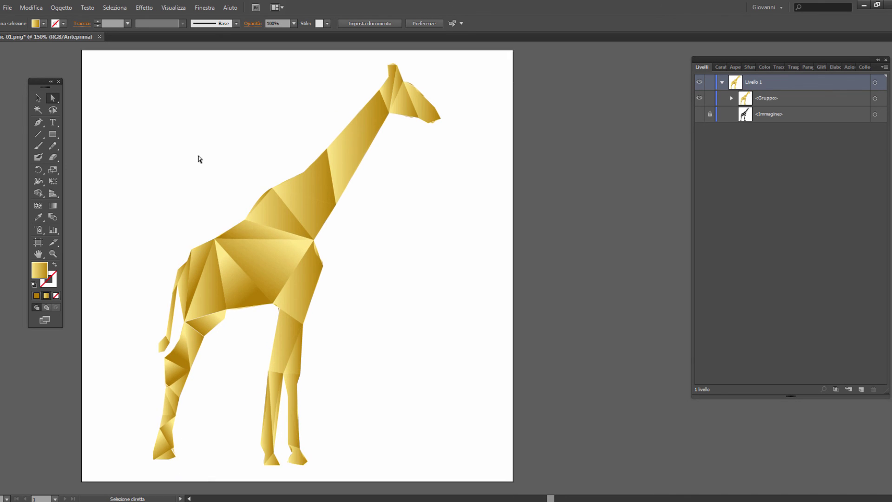
key("ctrl+z")
- Zoom in on the chest and delete the thin sliver there
scroll(311, 254, "up", 3)
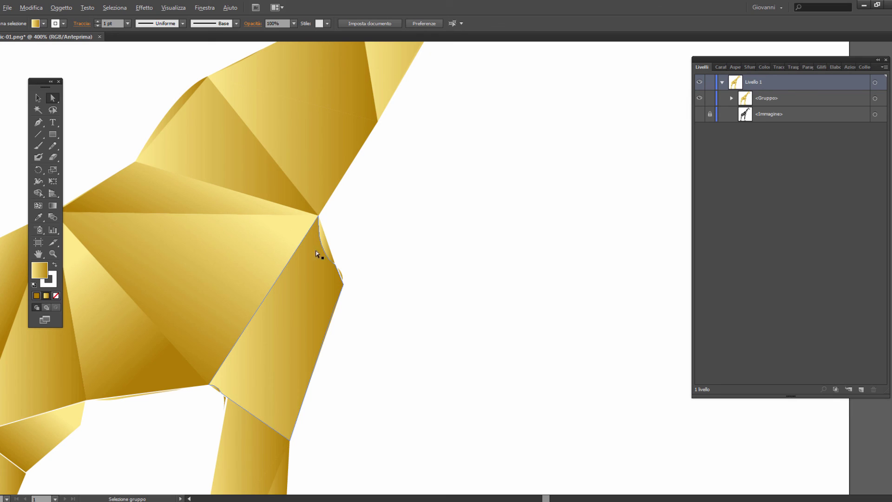
left_click(327, 245)
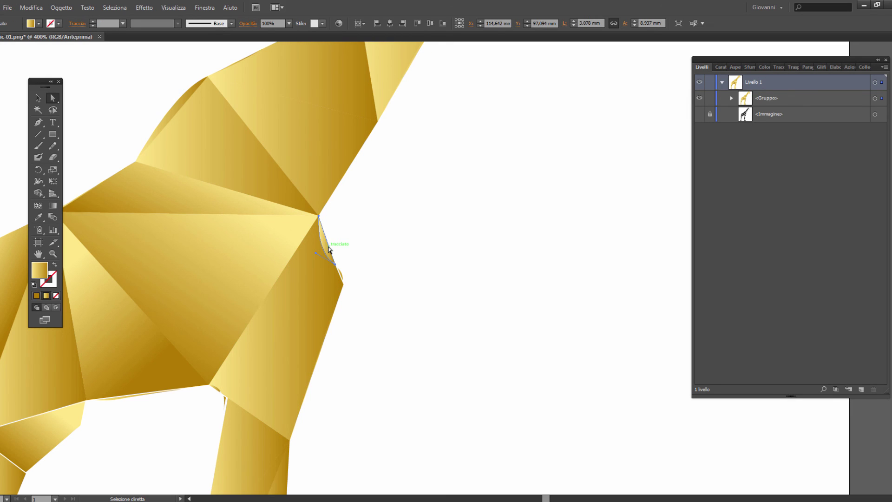
key("Delete")
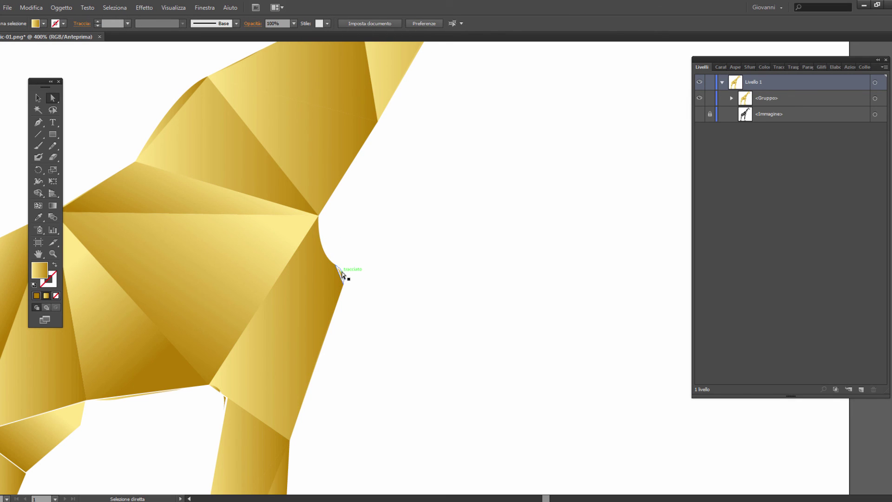
left_click(342, 272)
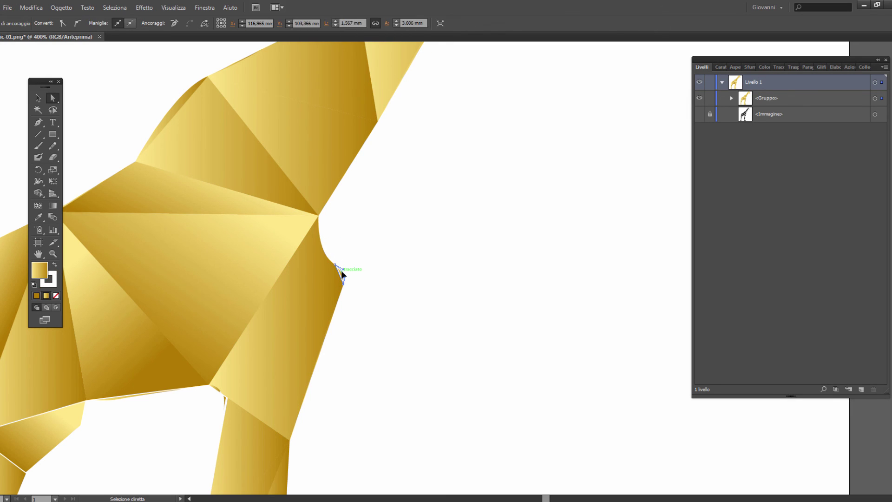
- Drag the front leg's upper-left anchor down-left so the leg meets the body
left_click(224, 397)
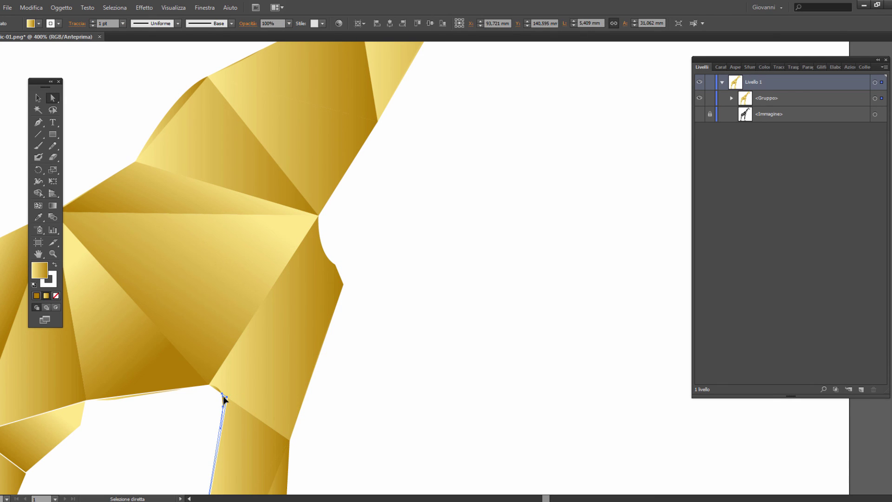
left_click(224, 399)
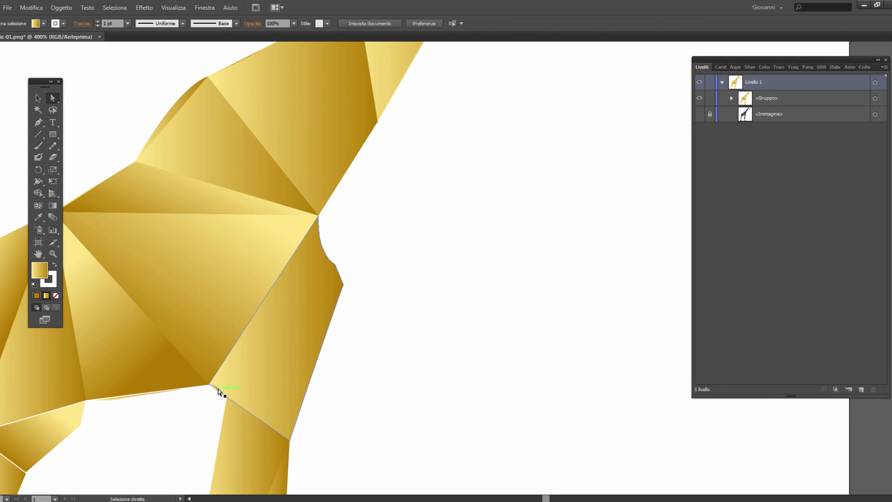
left_click(218, 387)
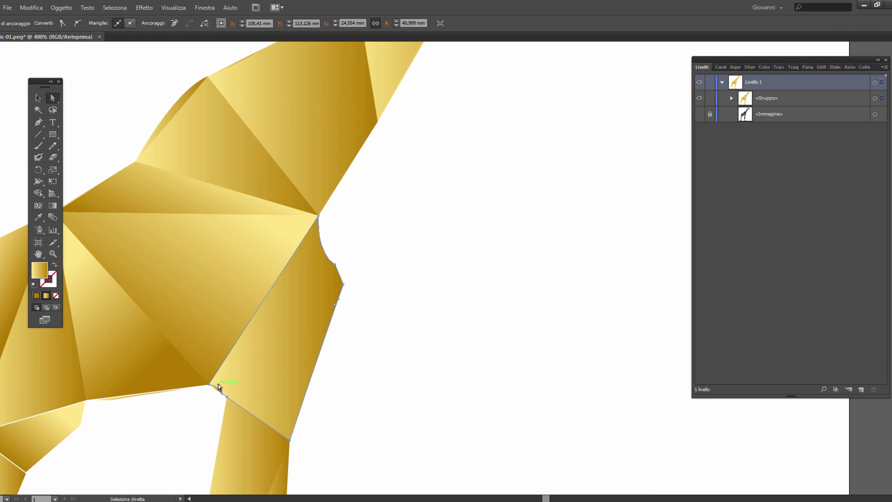
left_click_drag(219, 384, 215, 389)
- Select the sliver along the body's lower edge, deselect, and fit the whole giraffe in view
left_click(123, 401)
left_click(123, 401)
key("ctrl+shift+a")
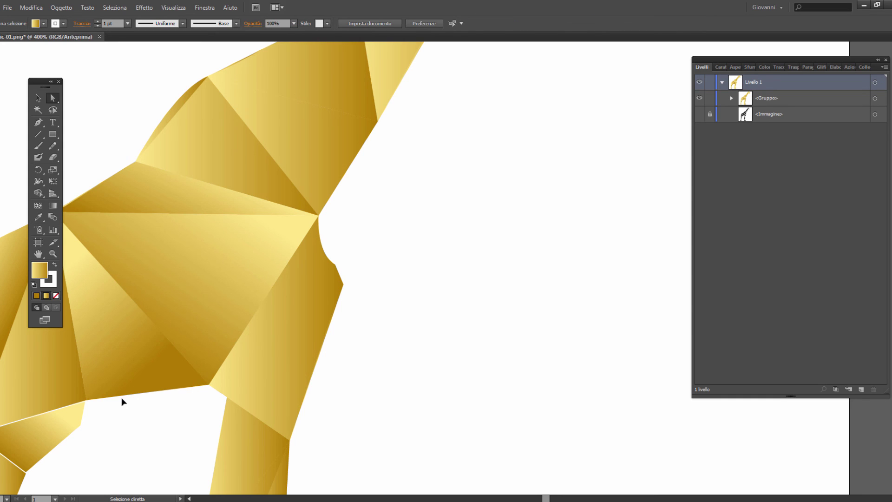
key("v")
key("ctrl+0")
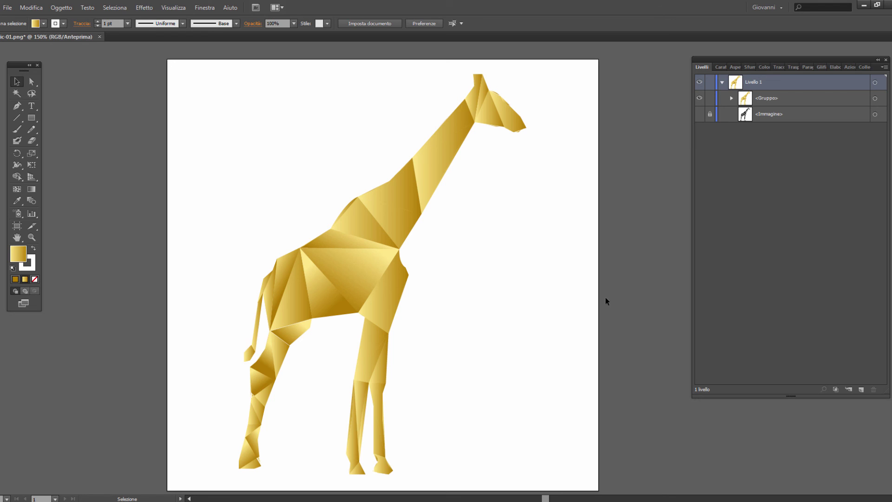
- Set the hind-leg facet's stroke to None, then deselect
left_click(31, 82)
left_click(293, 330)
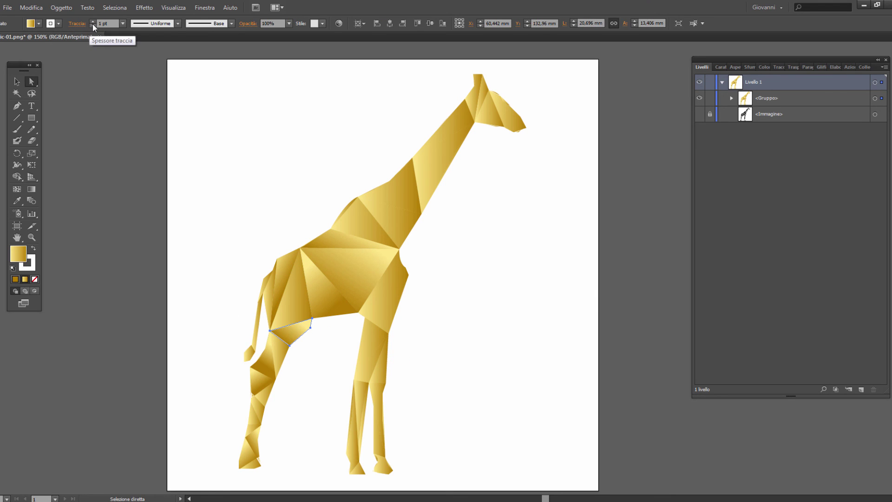
left_click(93, 26)
left_click(114, 198)
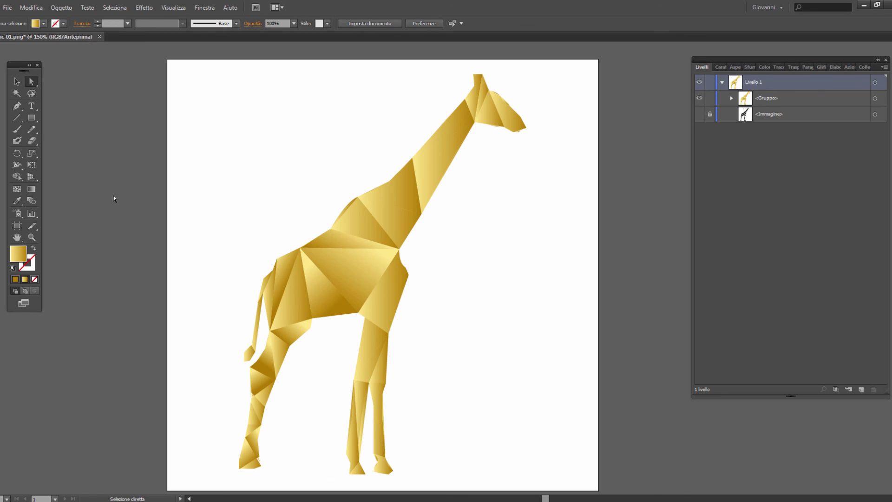